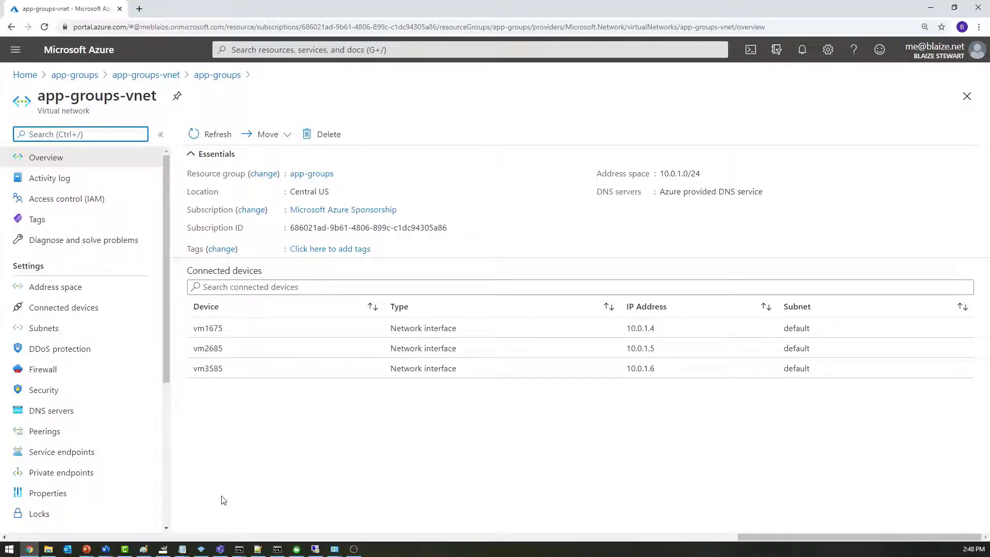
Switch to the vm1 terminal session, ping 10.0.1.5 and stop the ping after several replies
mouse_move(238, 549)
click(339, 514)
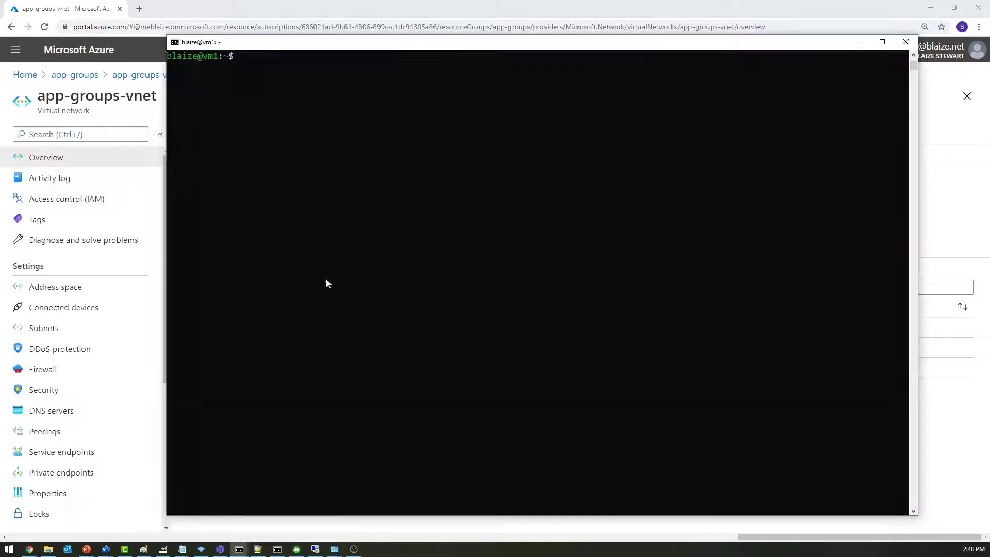
click(343, 260)
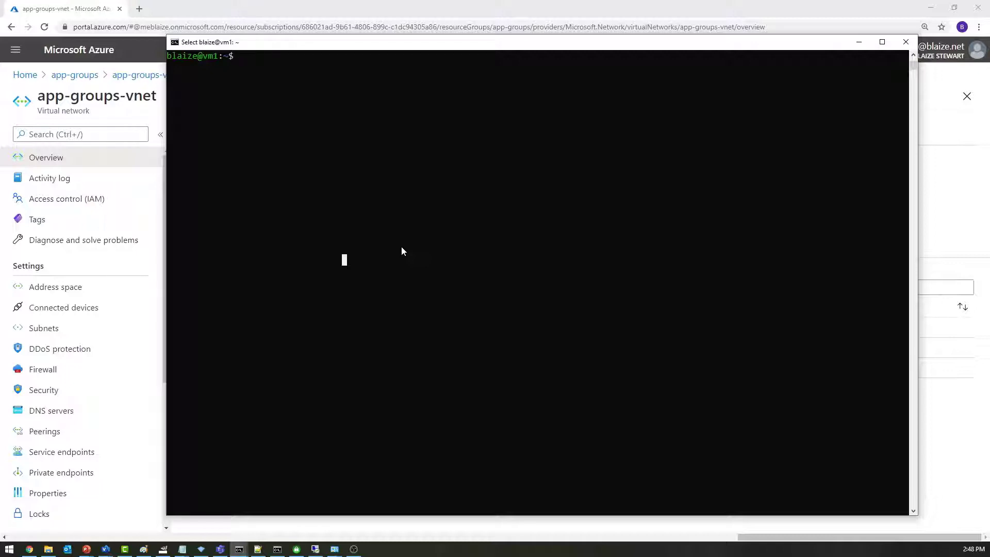
text(ping 10.0.1.6)
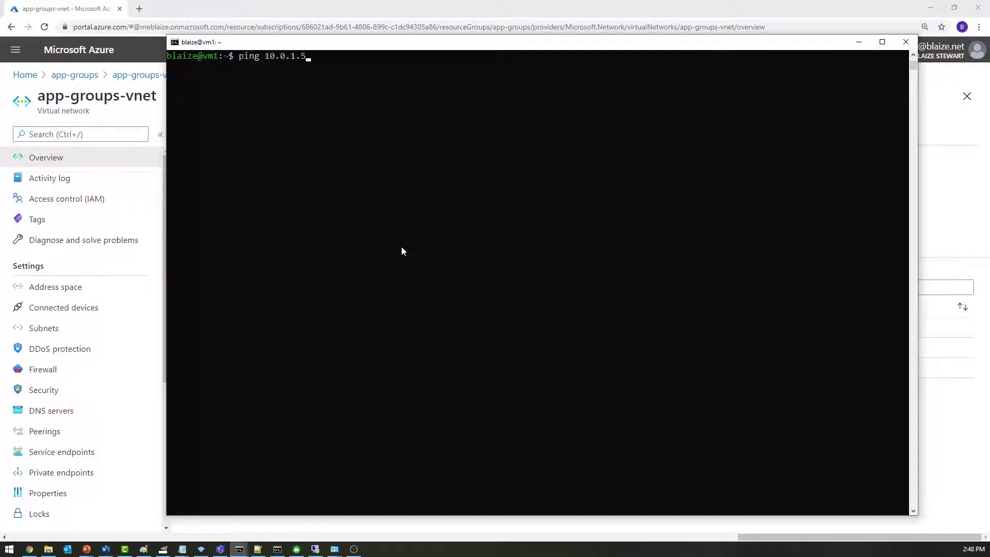
key(Return)
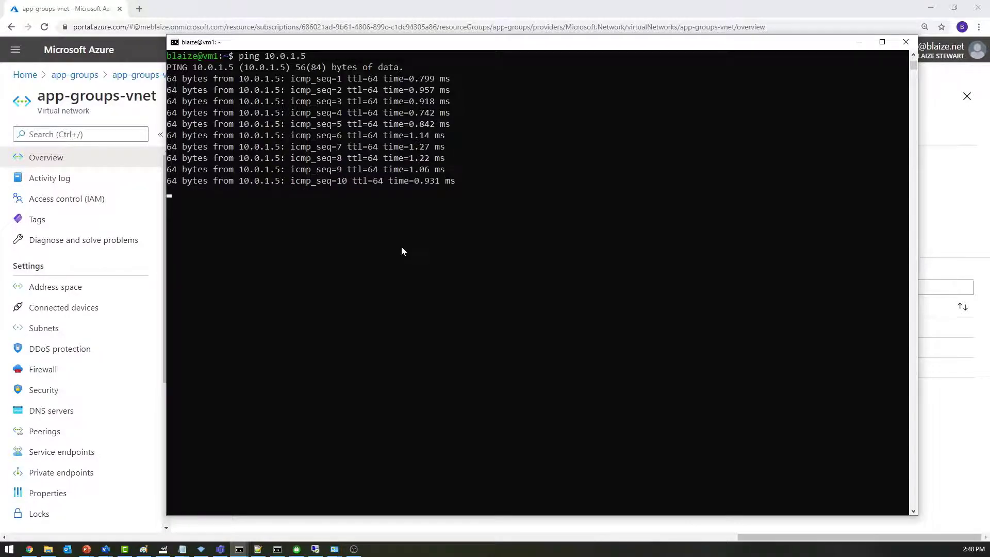
key(ctrl+c)
Ping 10.0.1.6 from vm1 by reusing the previous command, and stop it after several replies
key(Up)
key(BackSpace)
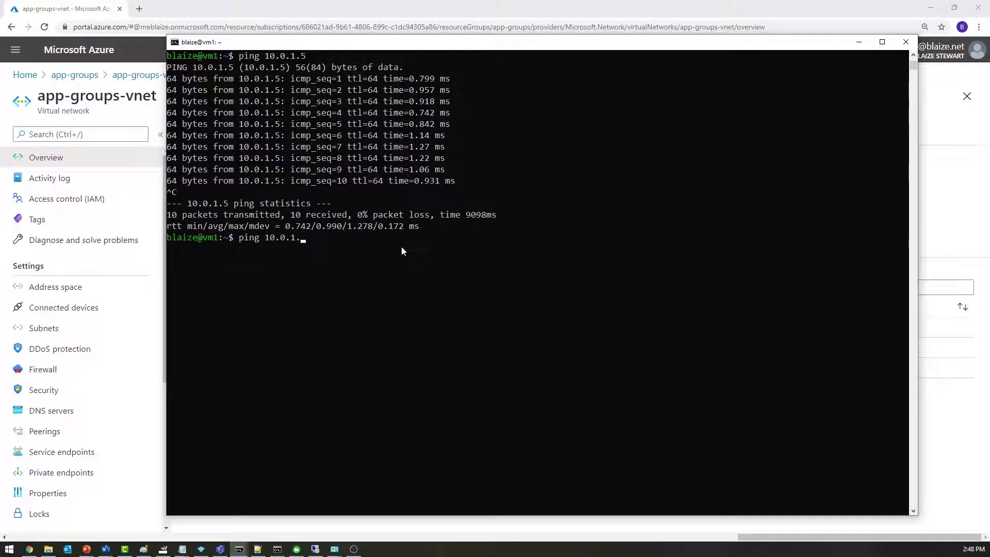
text(65)
key(BackSpace)
key(Return)
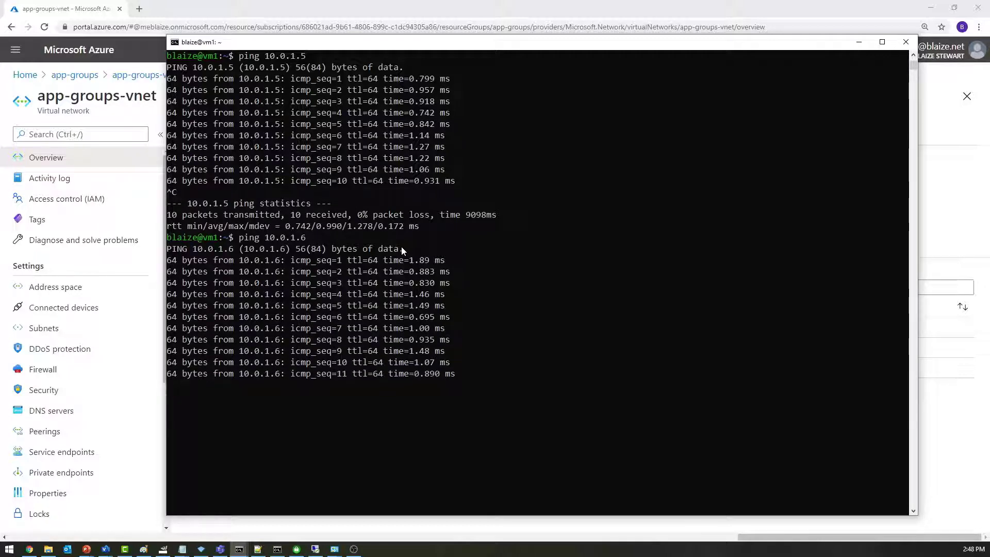
key(ctrl+c)
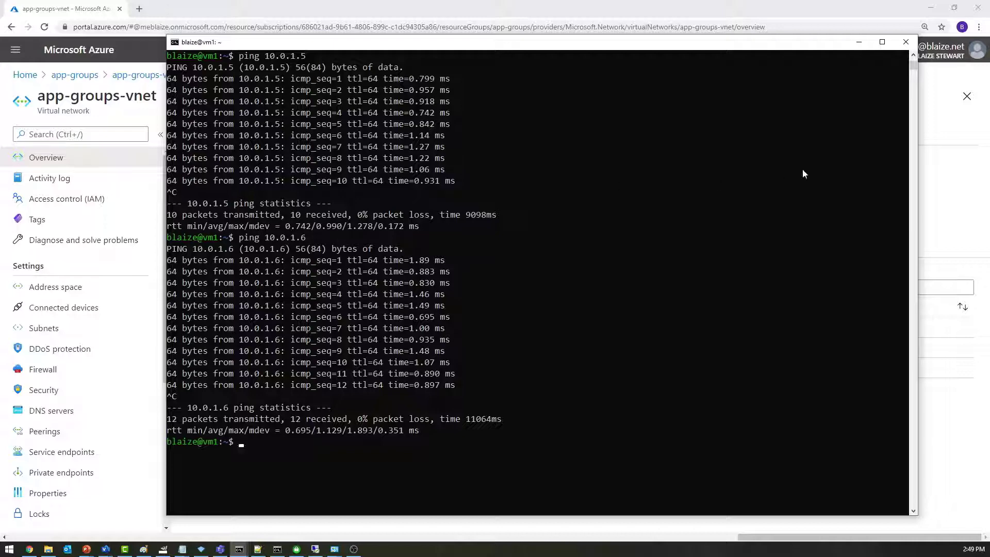
Switch to the Azure portal and begin adding an Application security group to the app-groups resource group, searching the Marketplace for "security group"
click(967, 172)
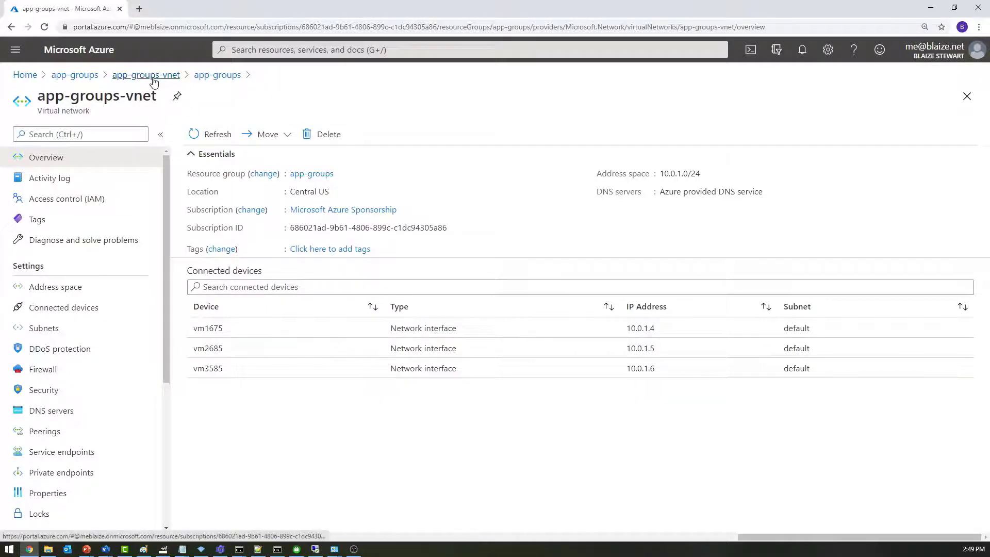
click(201, 77)
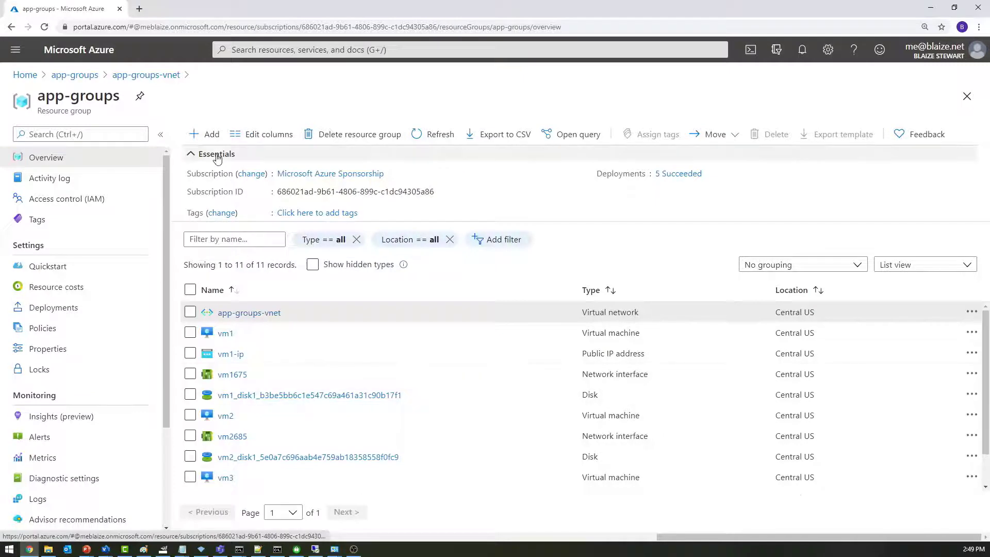
click(193, 134)
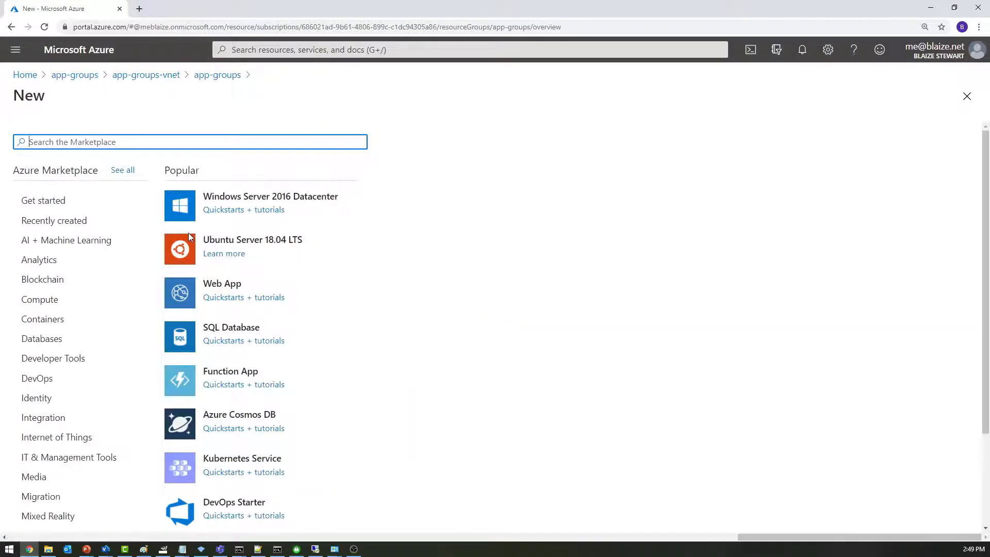
text(security group)
key(Return)
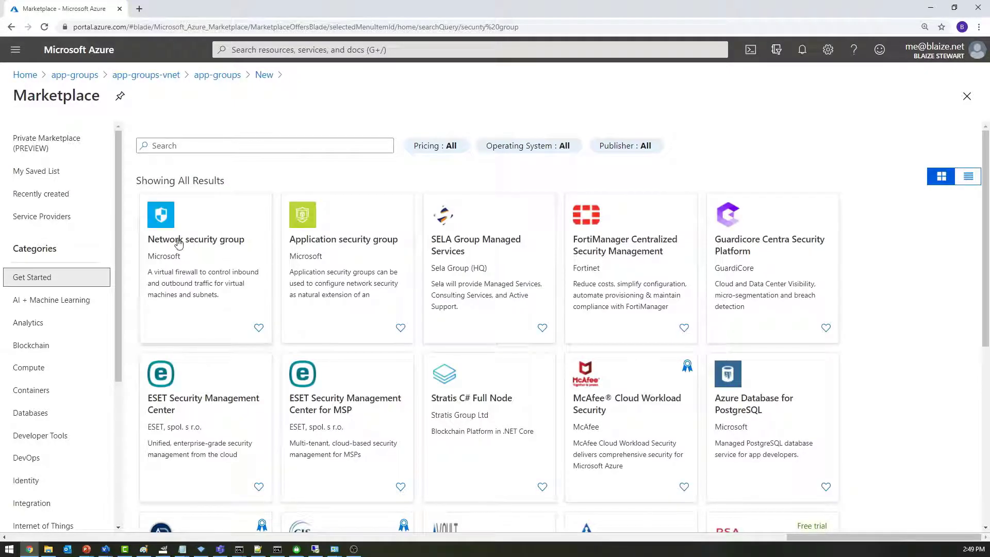
click(335, 240)
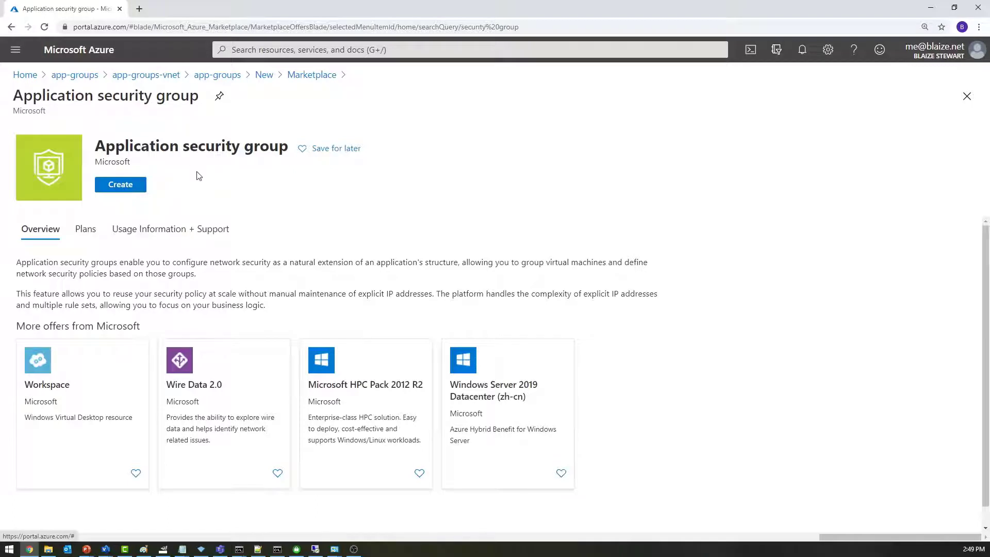
click(121, 189)
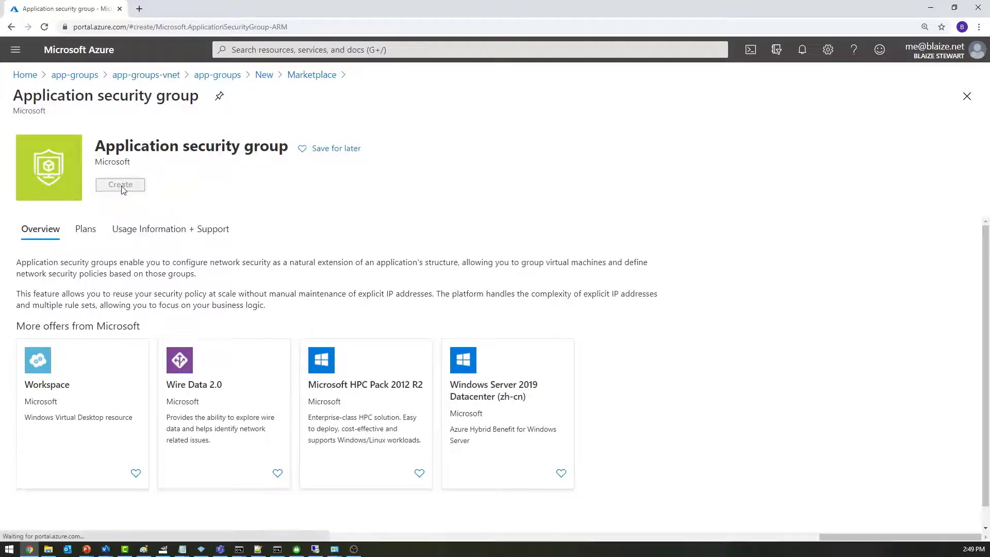
Name the application security group ASG1, keeping resource group app-groups and region Central US, and create it
click(252, 276)
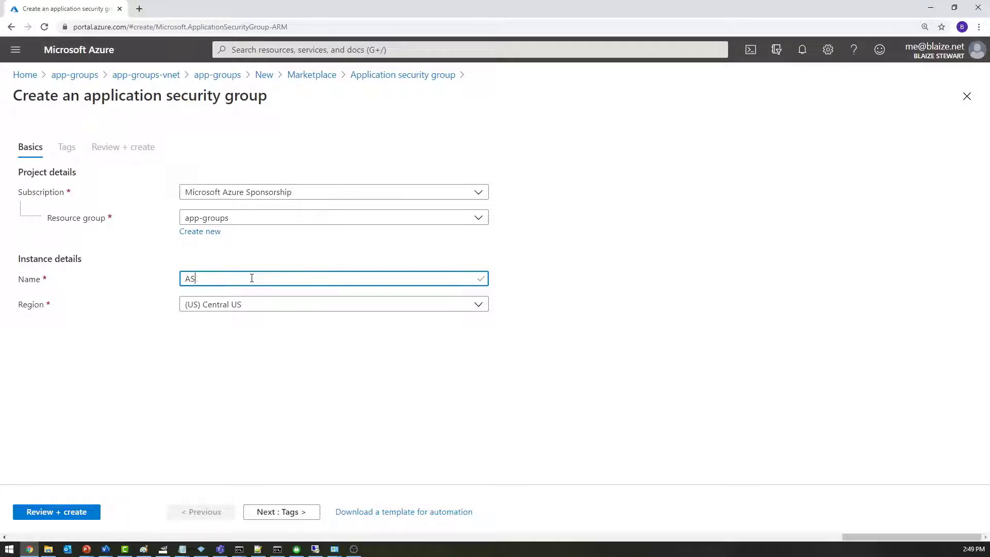
text(ASG1)
click(57, 511)
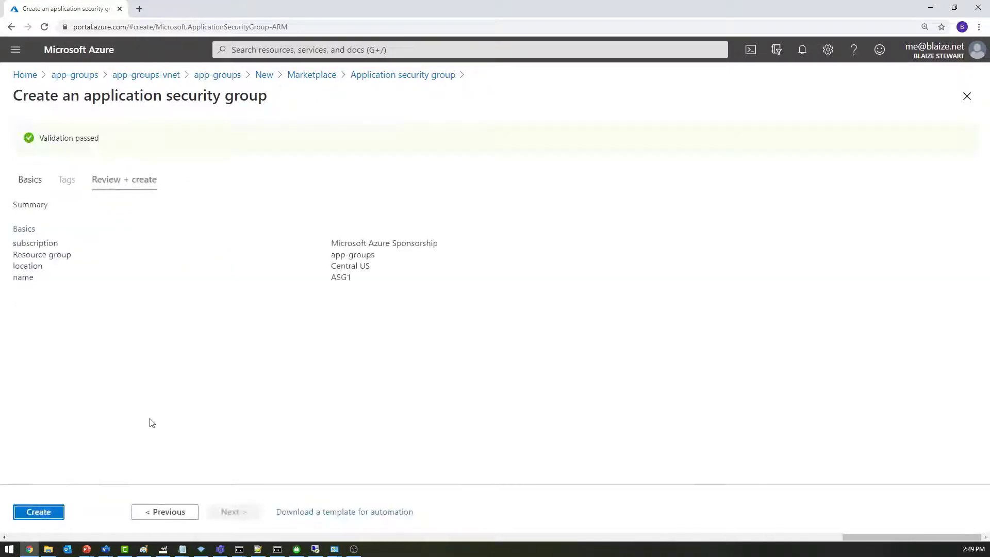
click(29, 511)
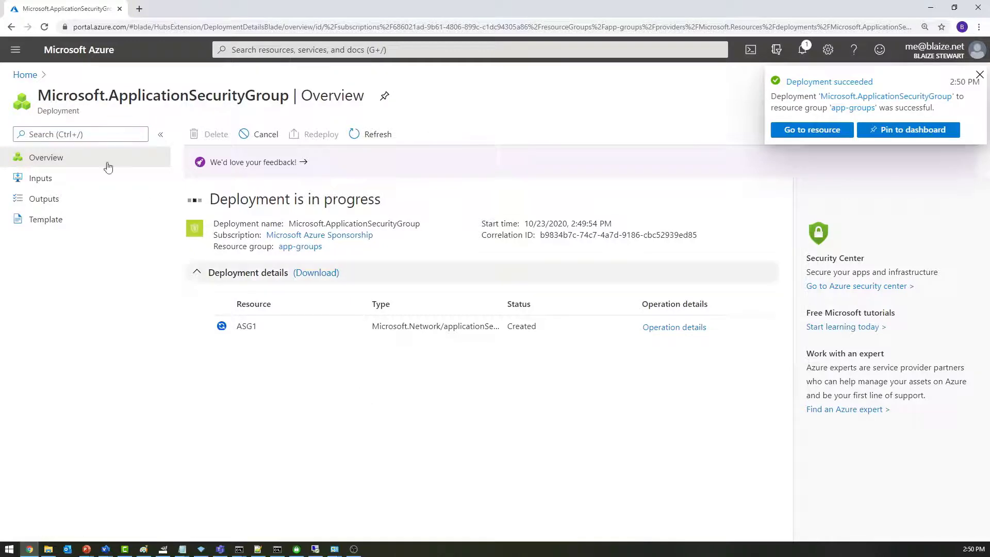
Return to the app-groups resource group from the portal home and sort its resources by type in descending order
click(23, 74)
click(194, 267)
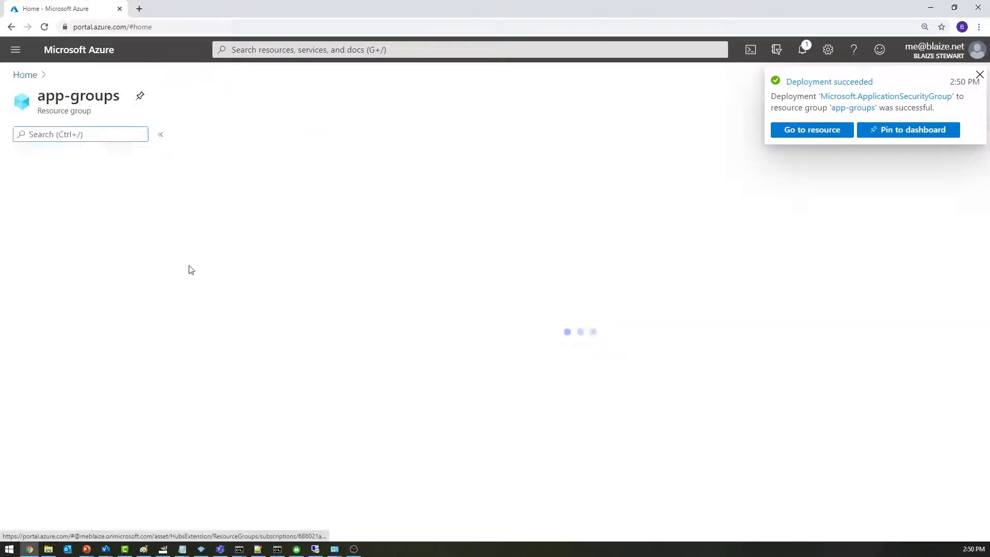
click(979, 74)
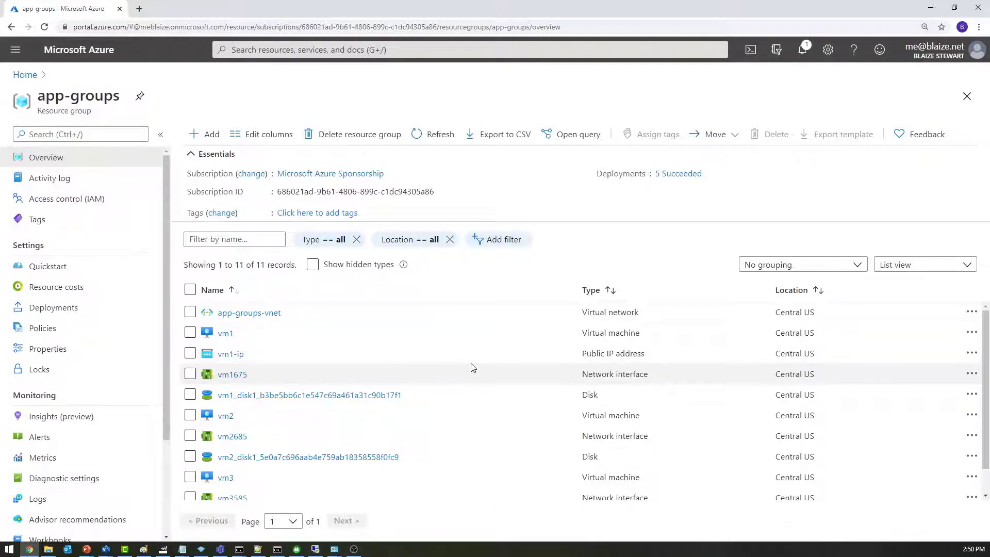
click(603, 291)
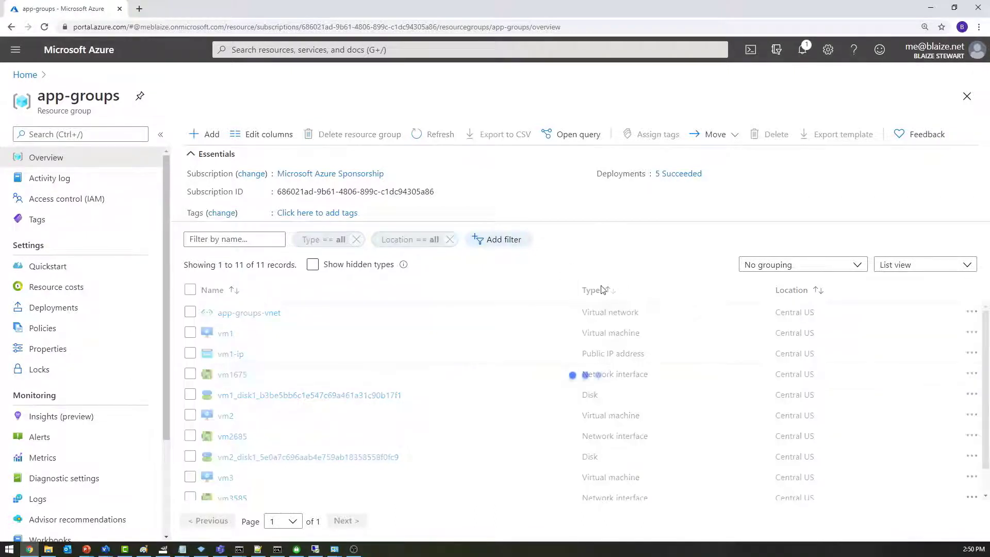
click(603, 292)
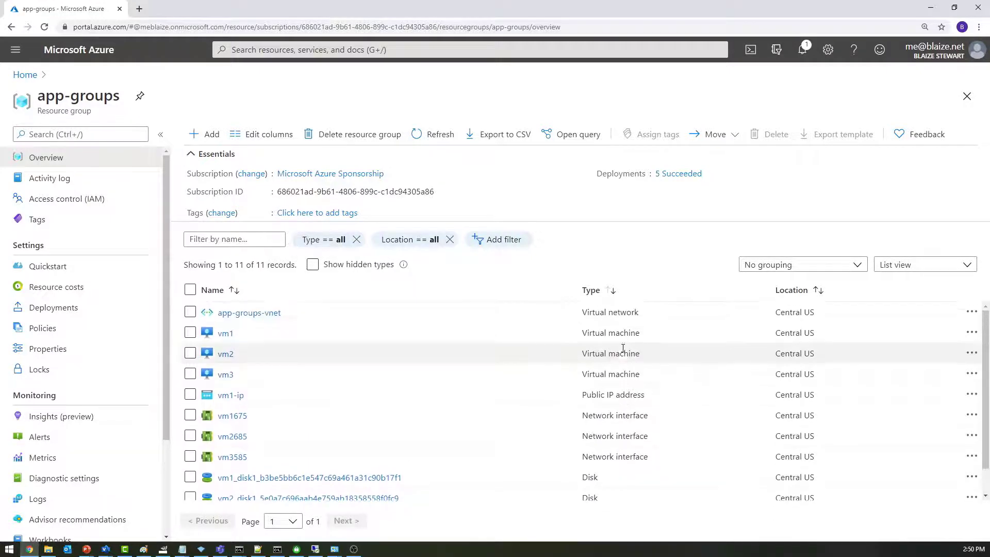
Reopen the app-groups resource group from the deployment notification and review its resource list
click(803, 50)
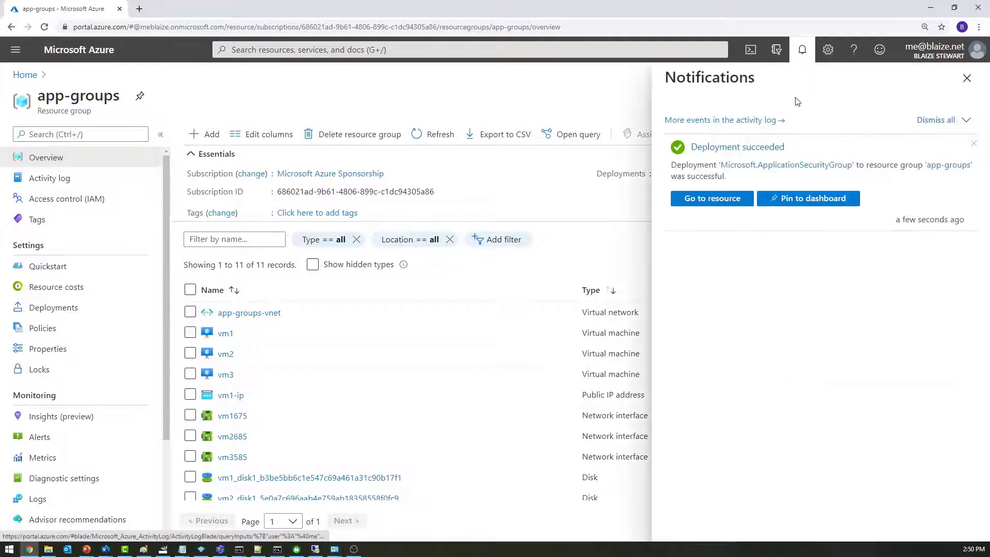
click(947, 165)
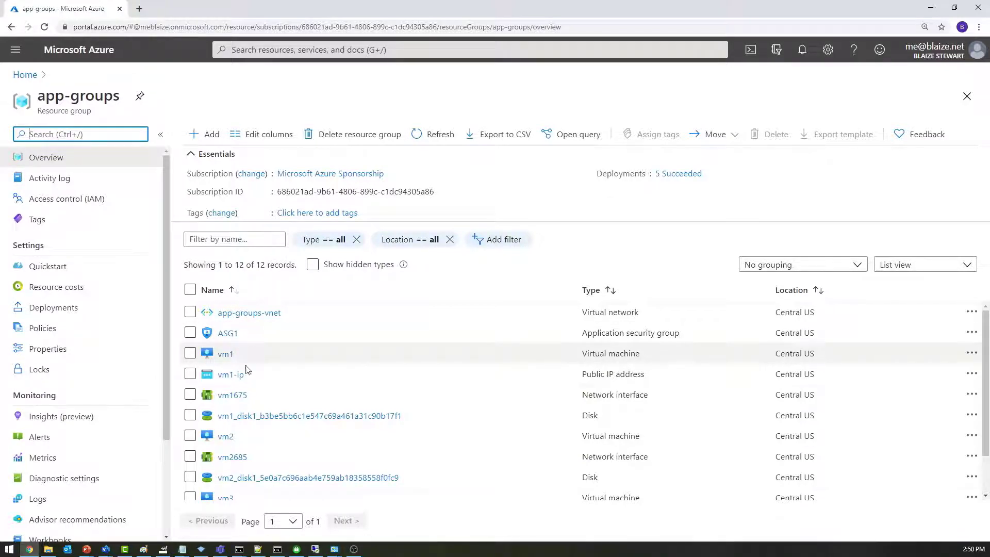
scroll(243, 392, down, 1)
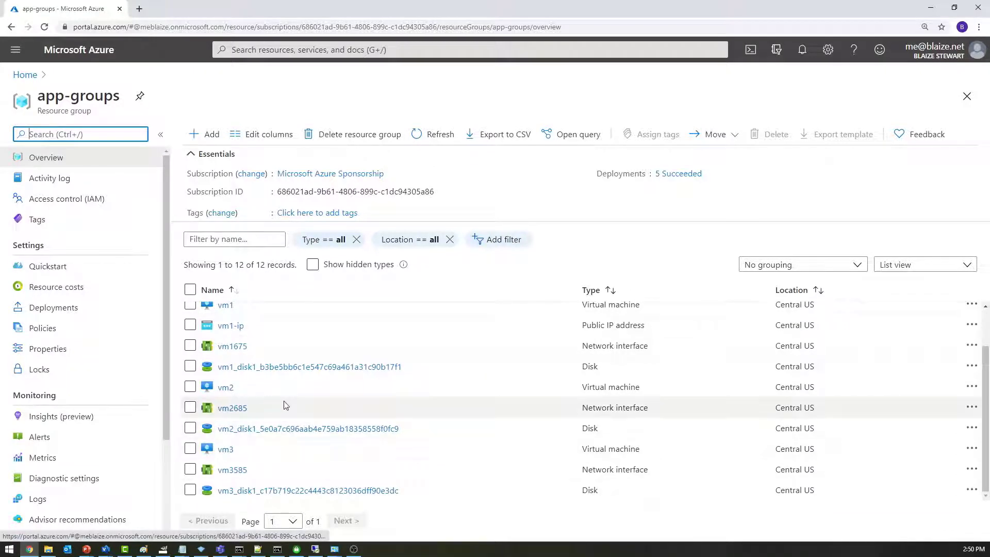
scroll(283, 404, up, 1)
scroll(258, 428, down, 1)
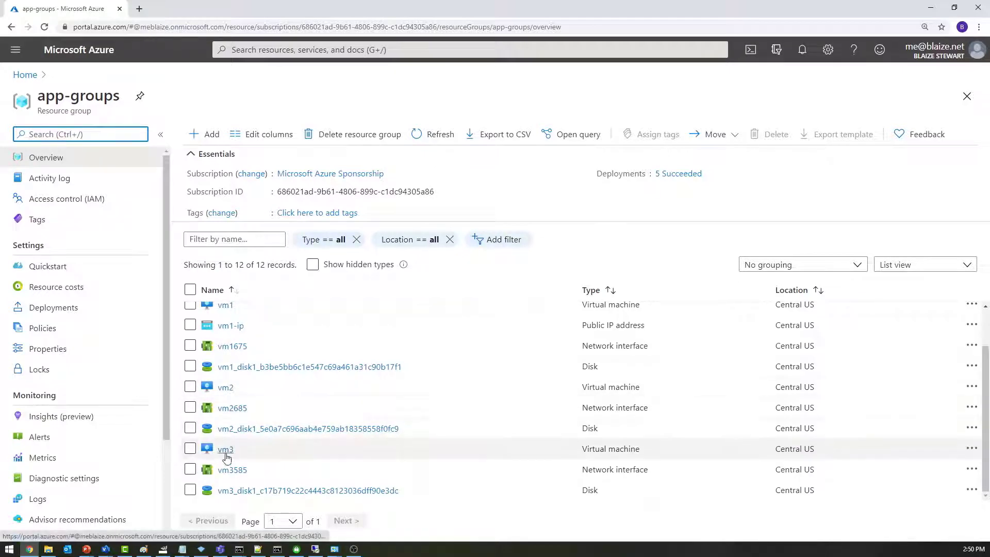
scroll(250, 432, up, 1)
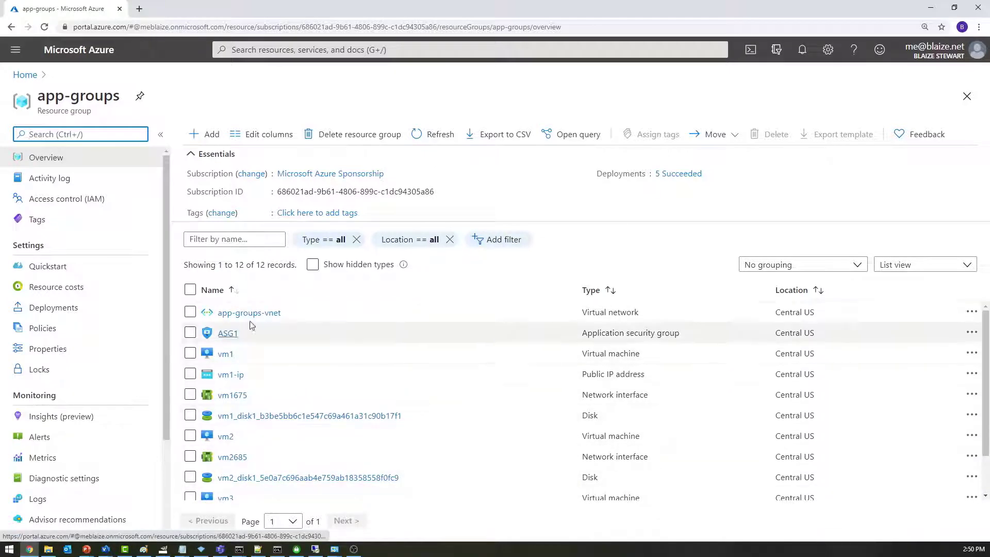
Begin adding a Network security group to app-groups, searching the Marketplace for "security groups"
click(200, 134)
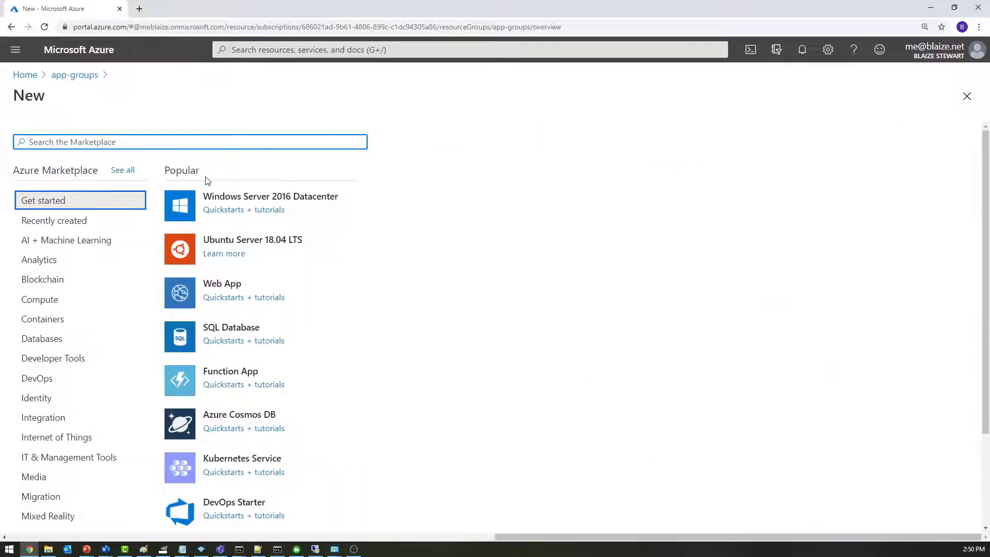
text(security ghroup)
key(ctrl+shift+Left)
text(gr)
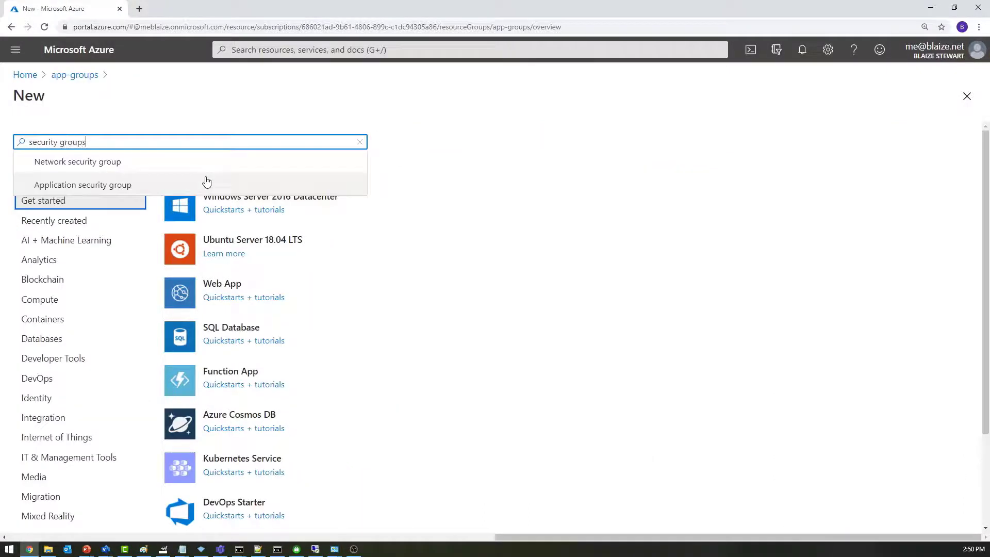
key(Down)
key(Return)
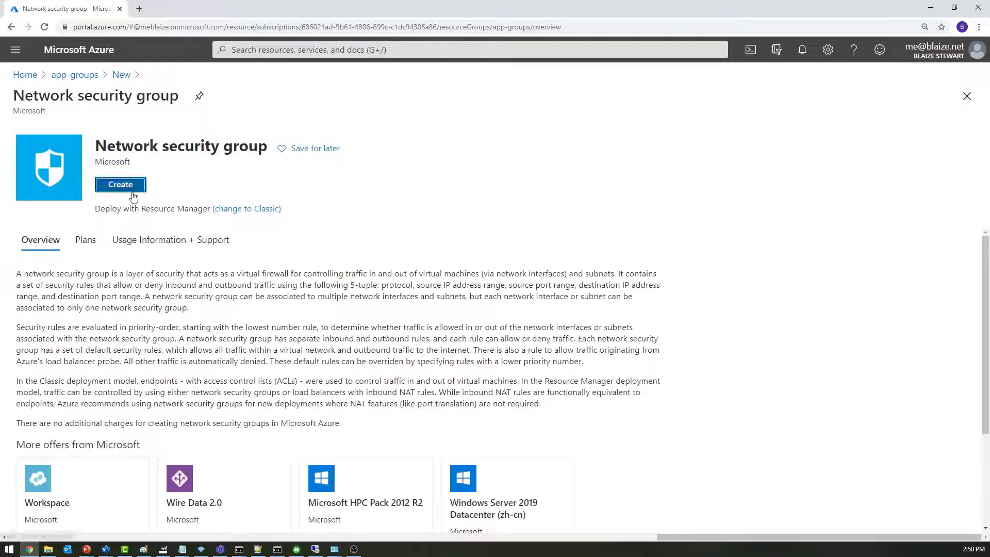
click(132, 190)
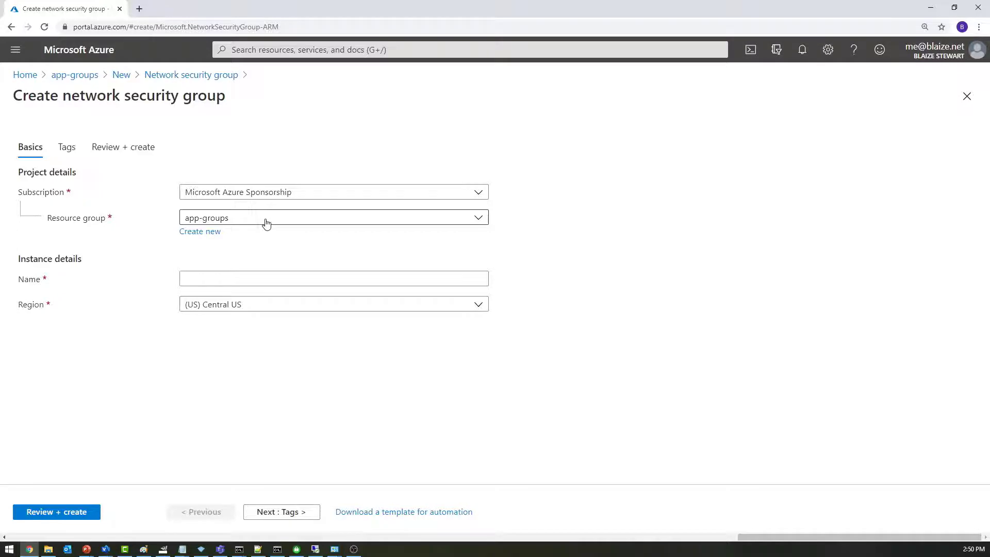
Name the network security group ASG, keeping resource group app-groups and region Central US, and create it
click(266, 222)
click(266, 222)
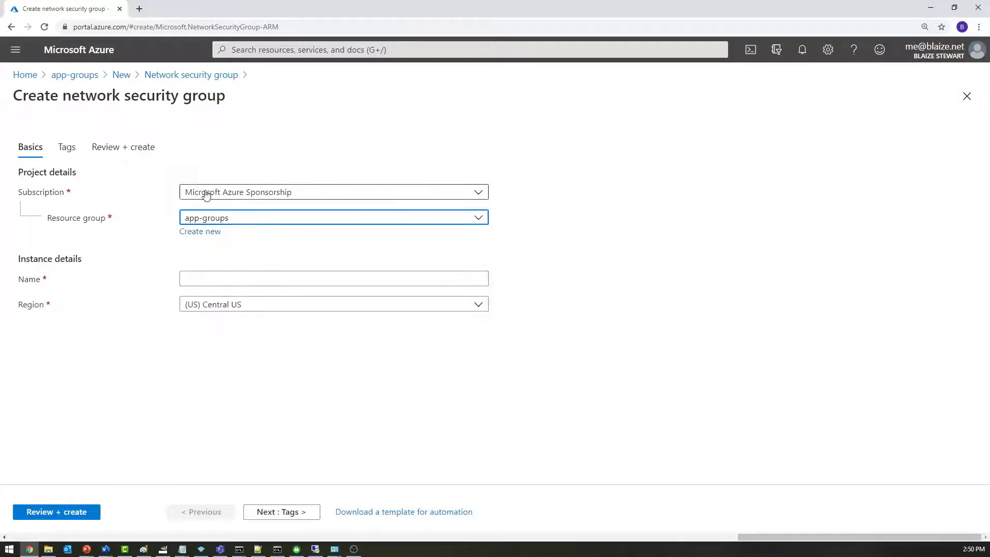
click(233, 278)
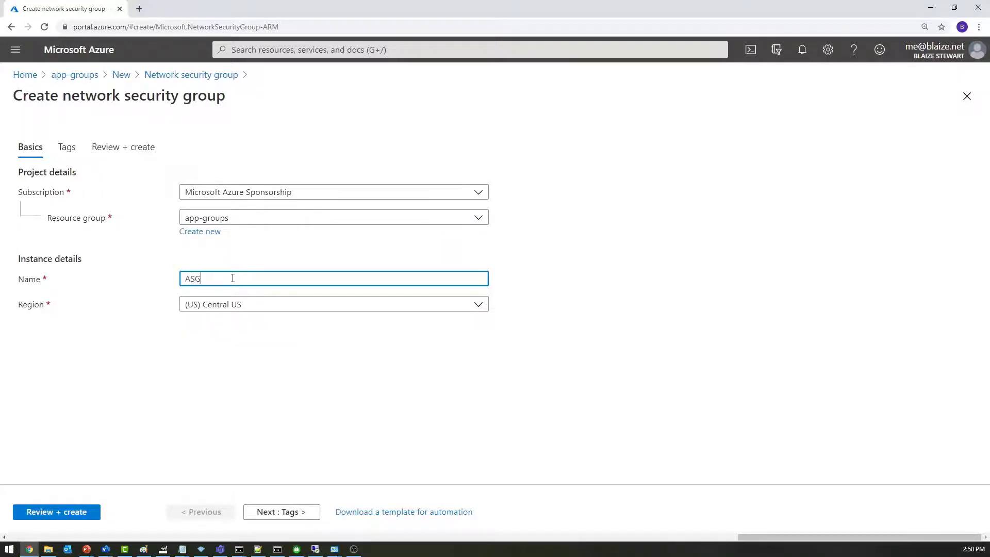
click(57, 513)
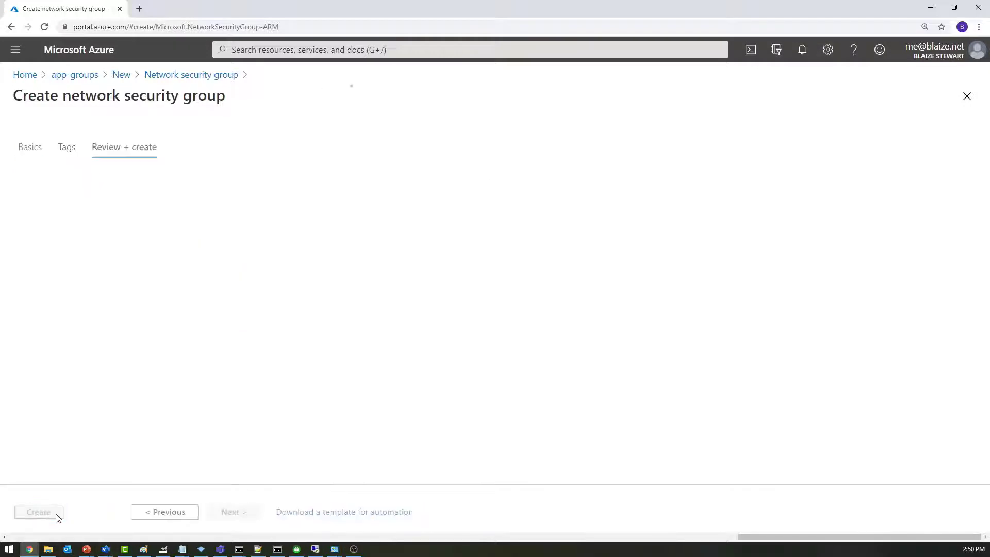
click(39, 512)
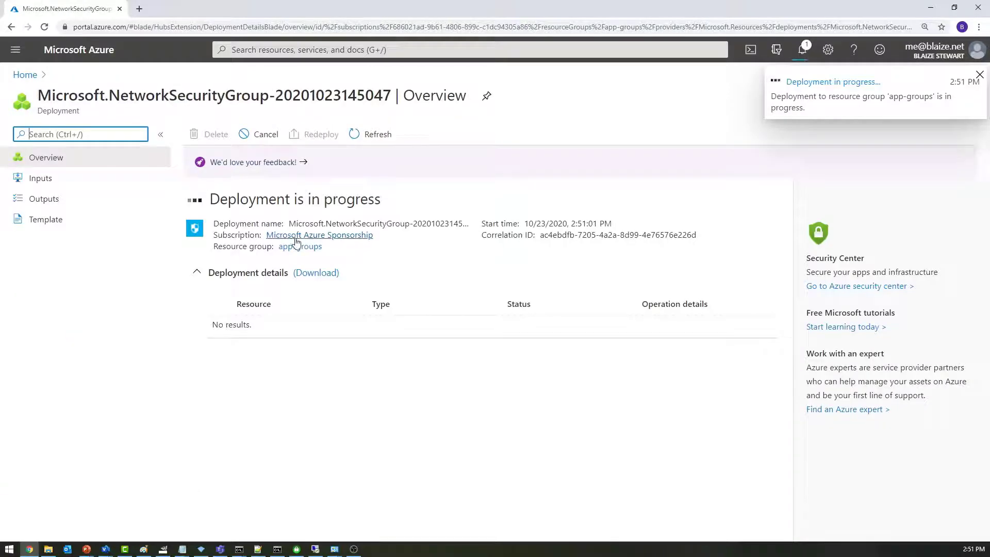
Begin creating an Application security group in app-groups, searching the Marketplace for "security group"
click(299, 247)
click(201, 133)
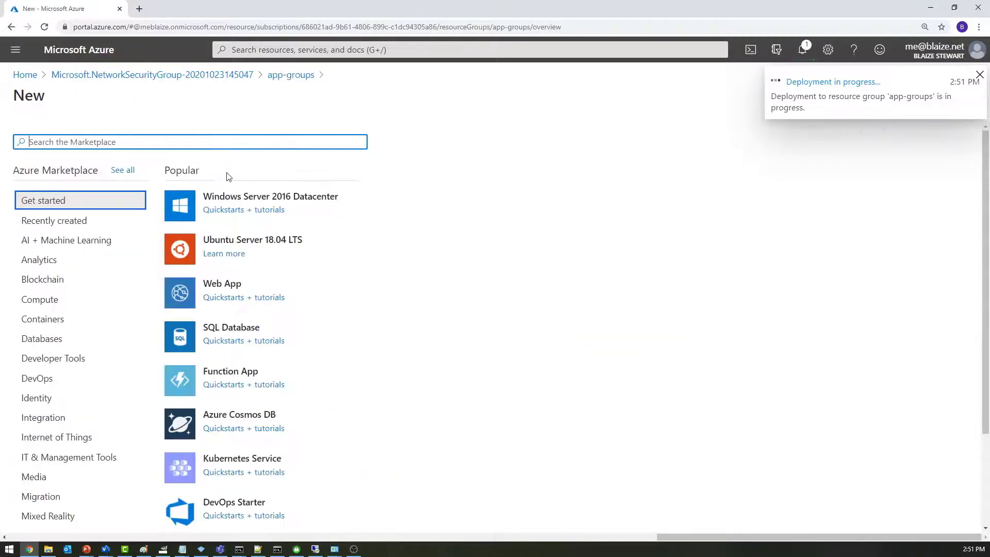
text(sec)
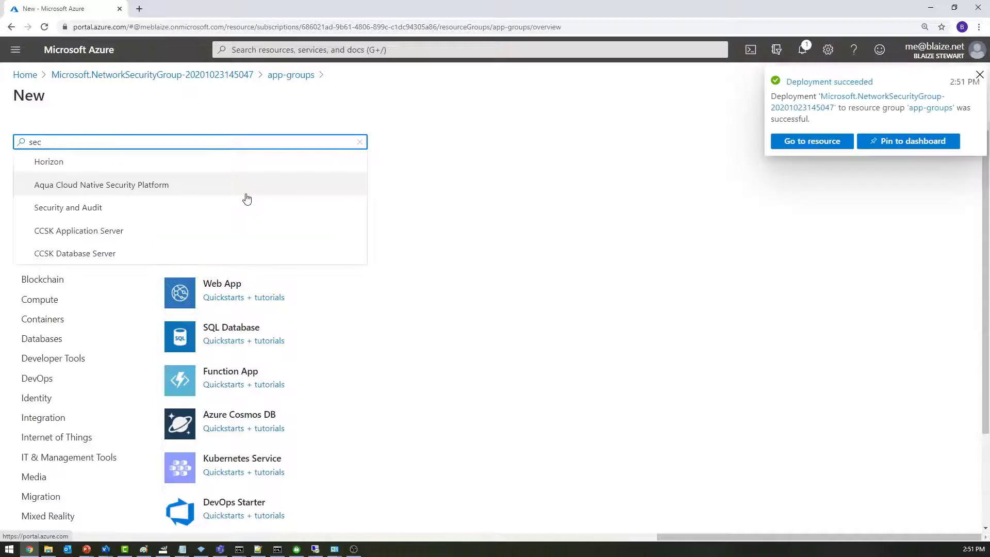
text(urity)
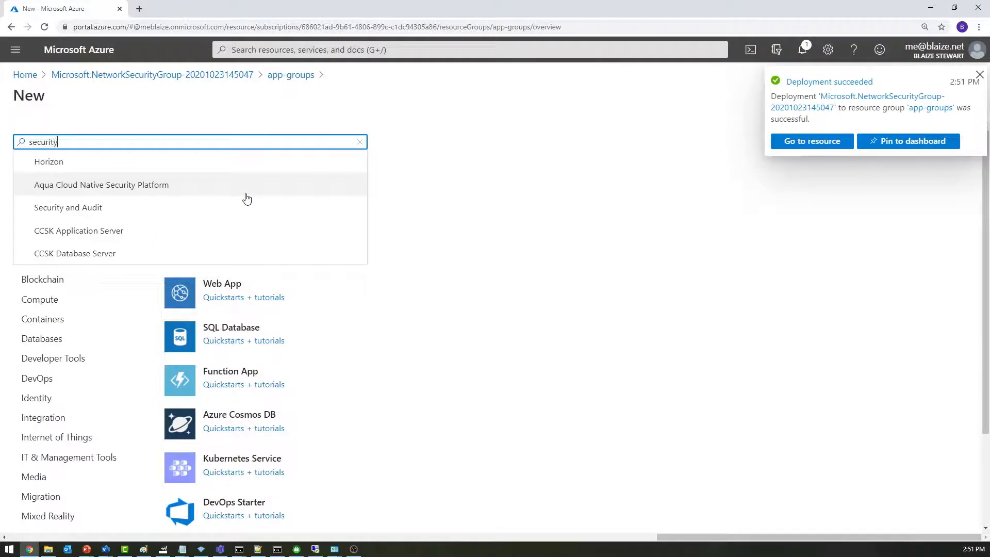
text( ghrou)
text(rou)
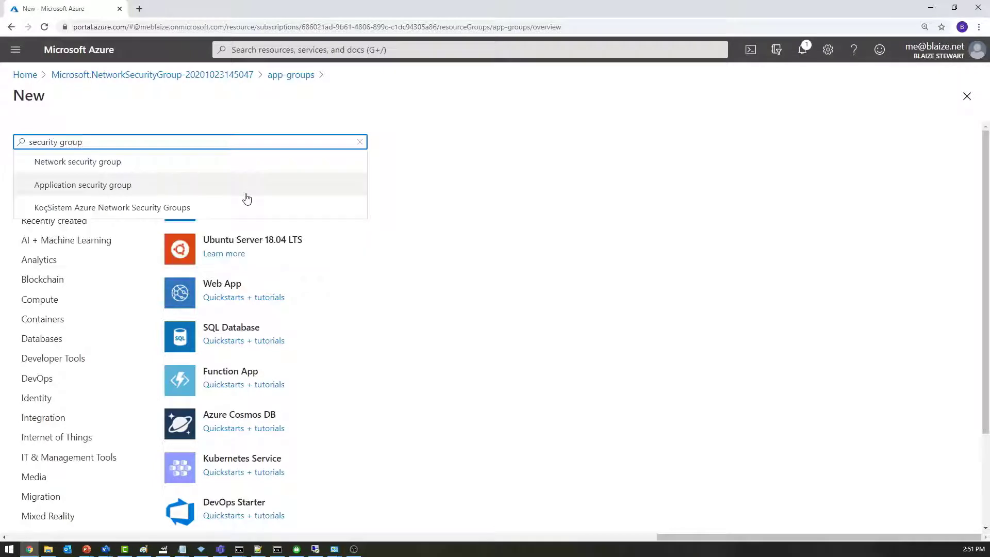
click(228, 186)
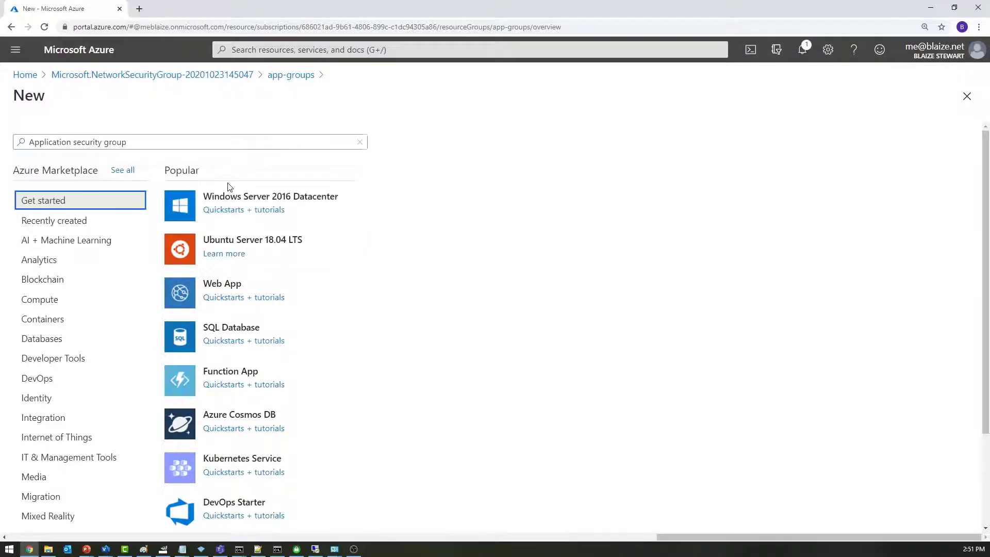
click(118, 185)
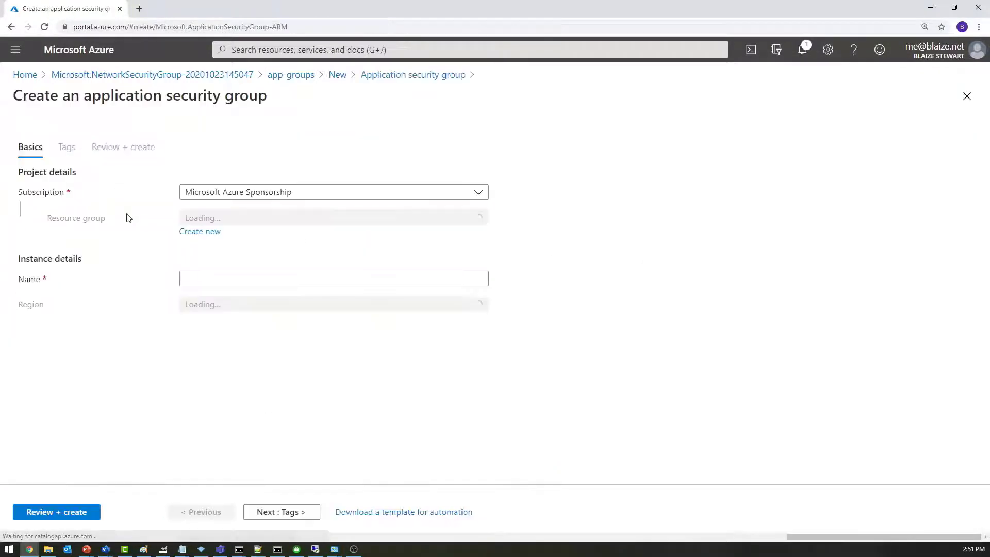
Name the application security group ASG3, keeping resource group app-groups and region Central US, and create it
click(251, 281)
text(ASG2)
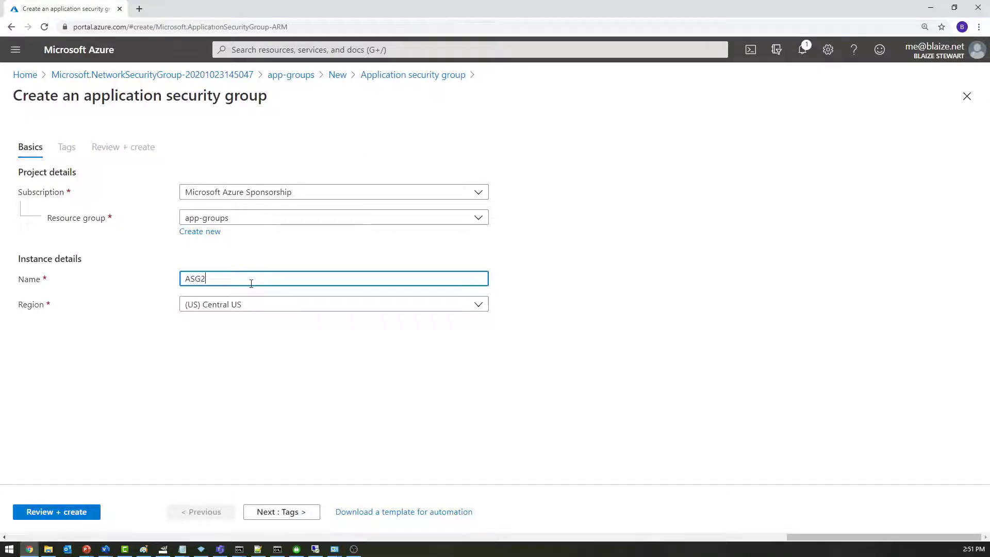
click(67, 511)
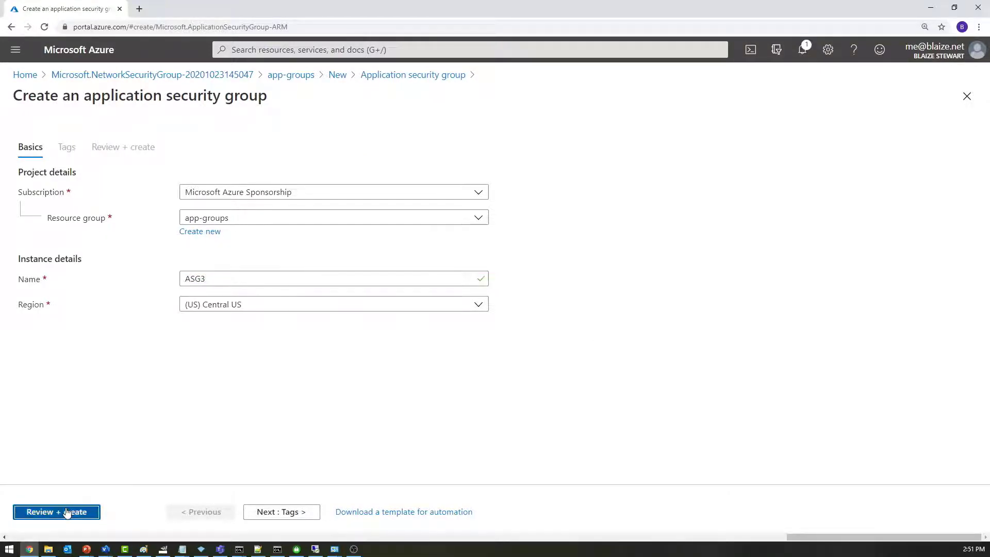
click(39, 512)
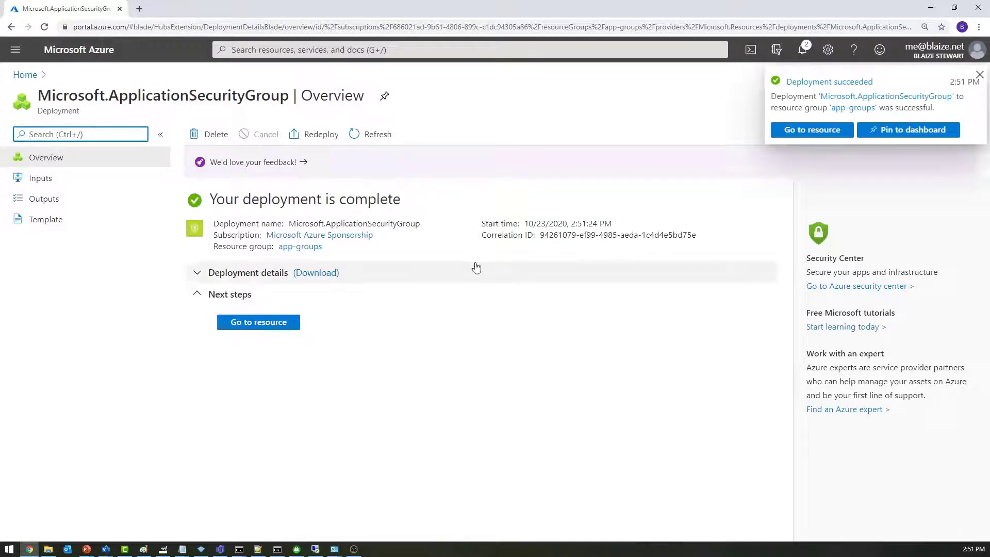
click(979, 74)
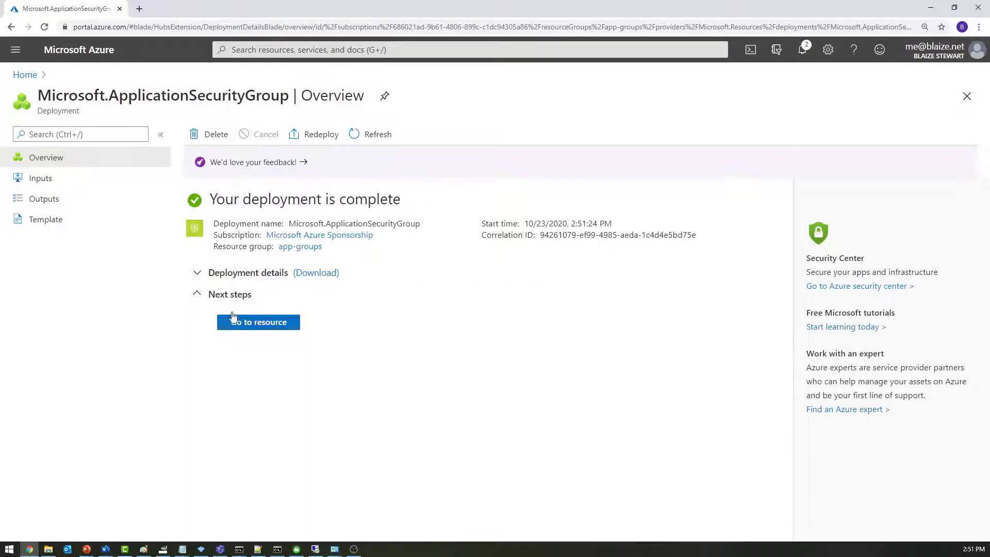
Return to the app-groups resource group from the portal home and open the networking settings of vm1
click(24, 74)
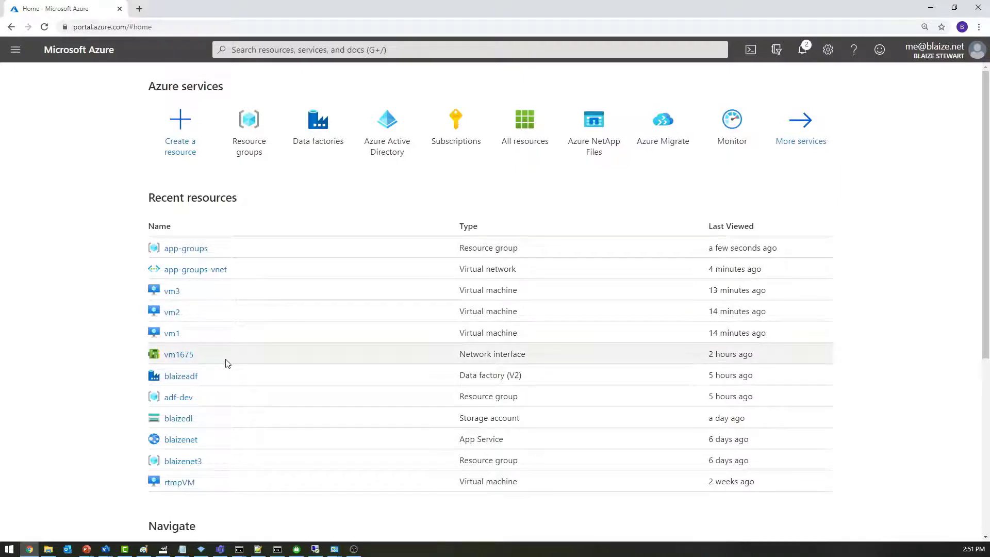
click(189, 249)
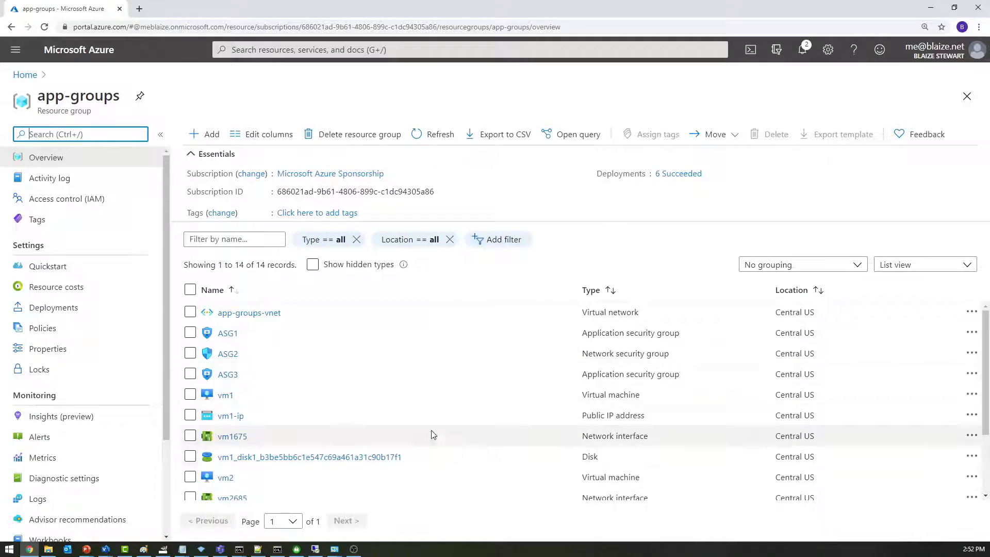
click(225, 396)
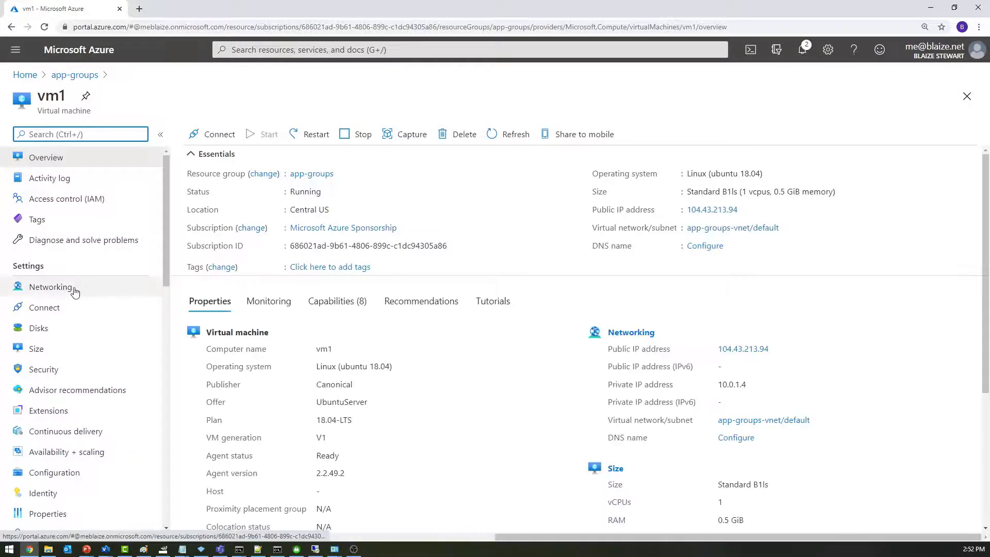
click(59, 288)
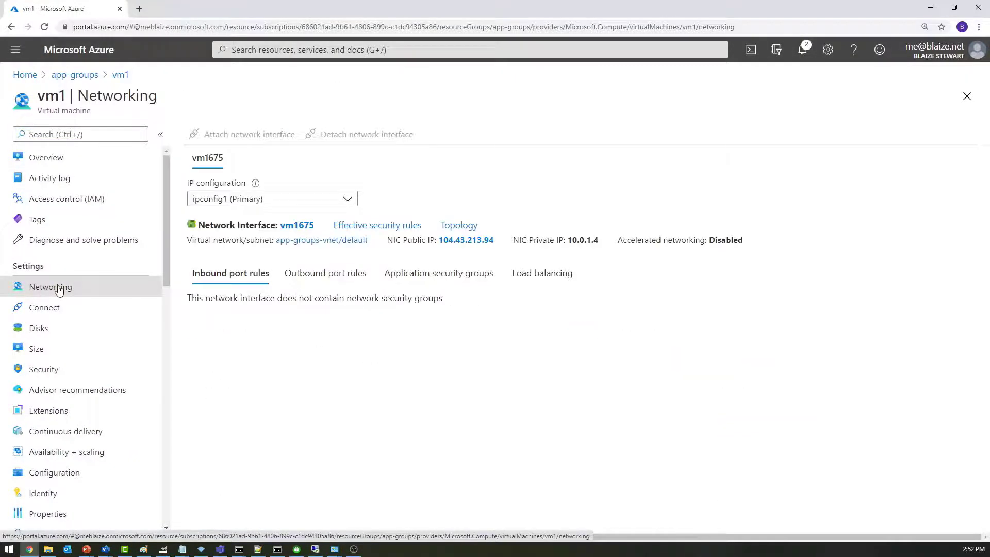
Associate application security group ASG1 with vm1's network interface, save, and check the update's progress in the notifications
click(453, 273)
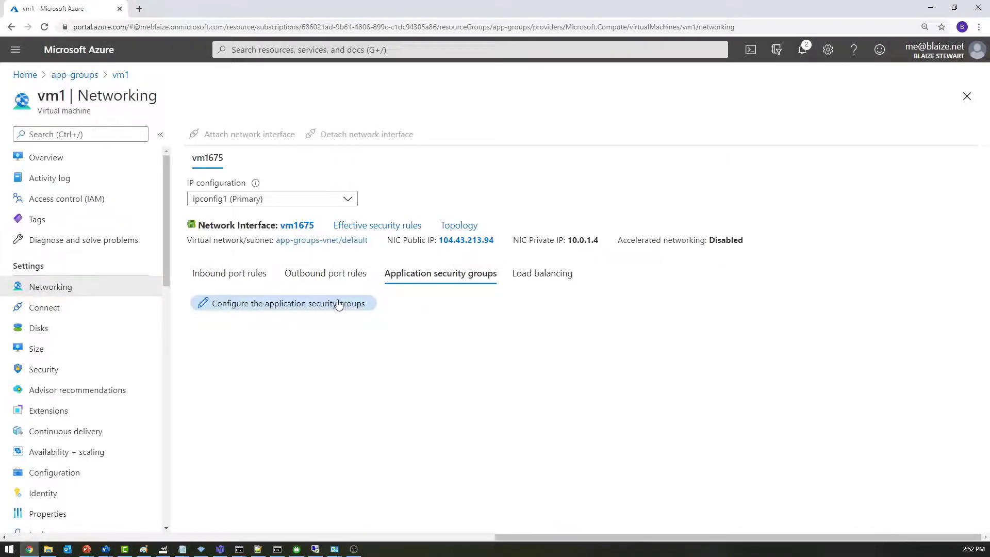
click(268, 305)
click(680, 239)
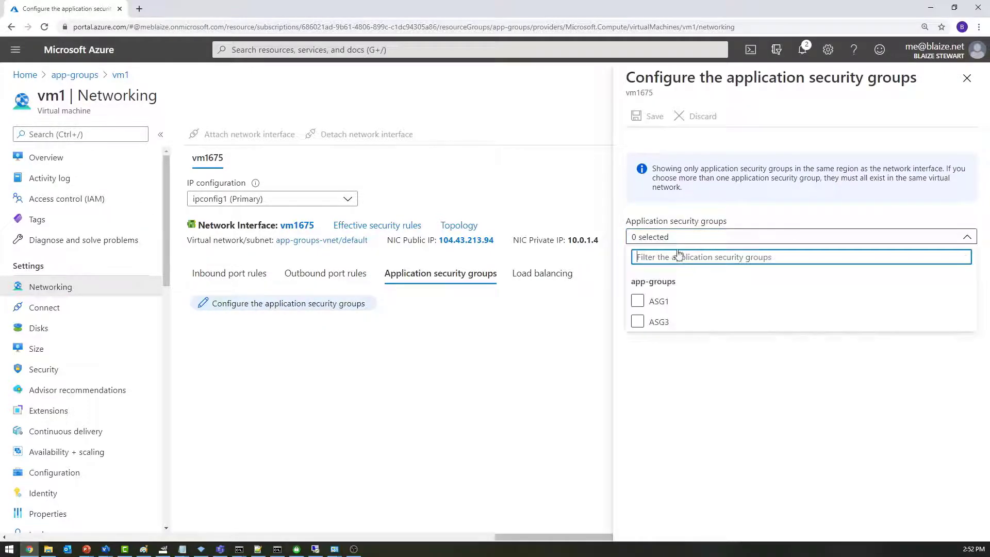
click(638, 303)
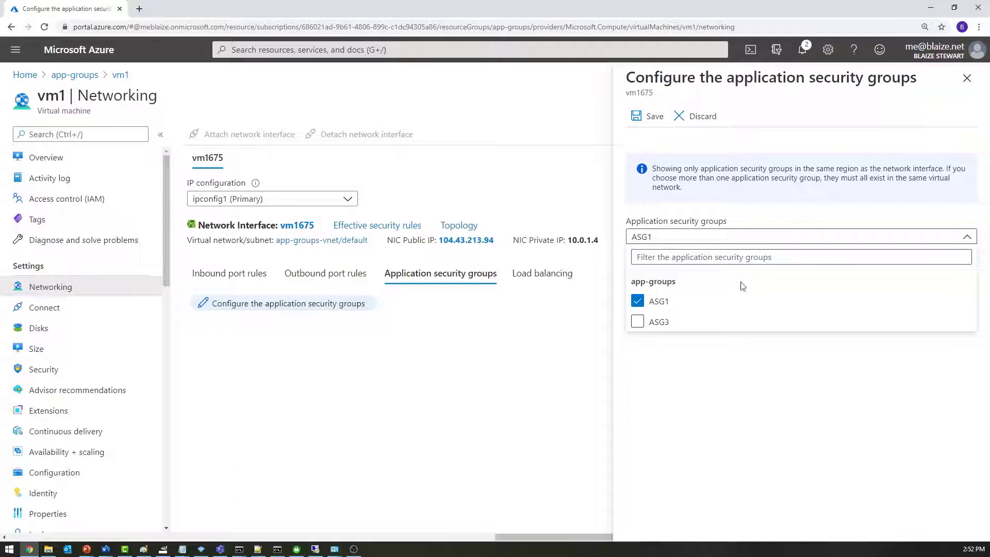
click(748, 417)
click(652, 117)
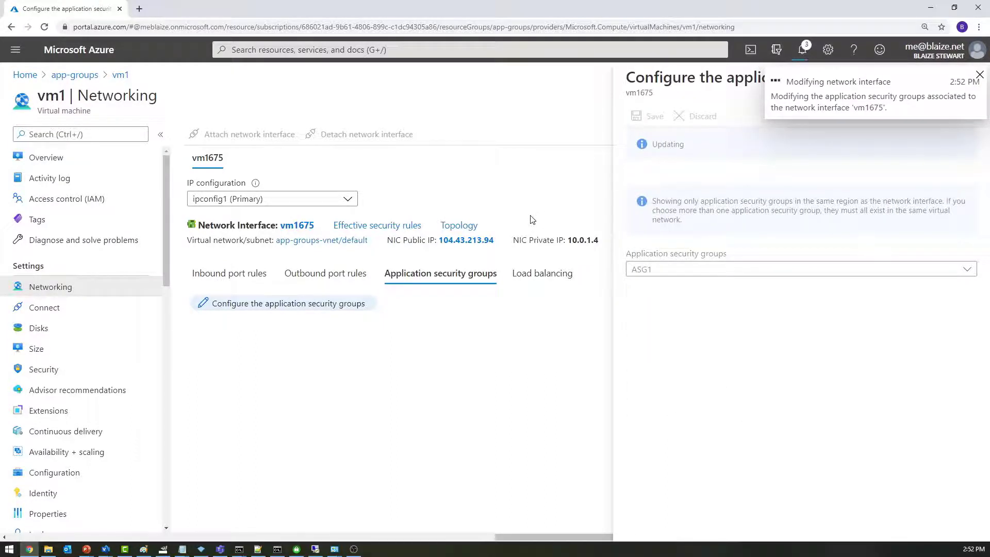
click(802, 50)
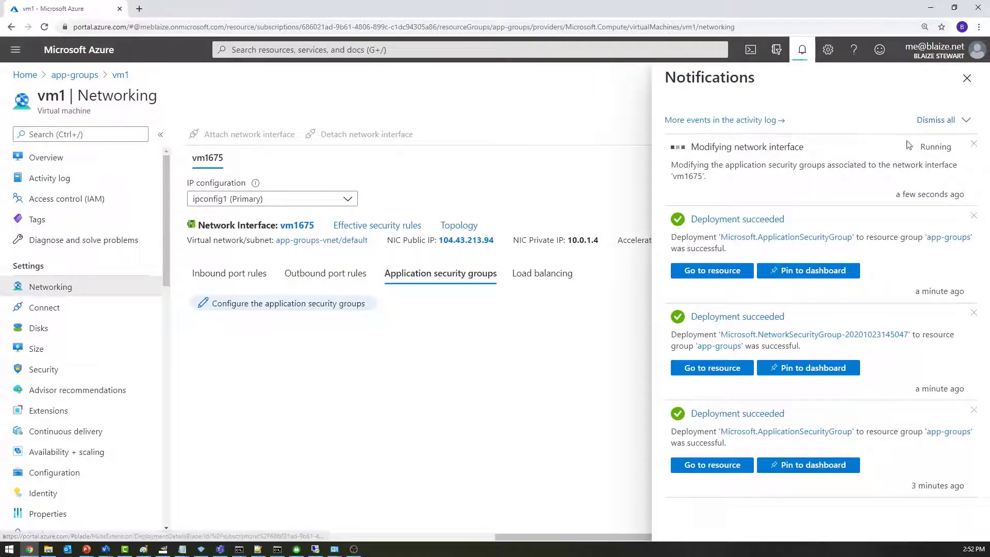
Return to app-groups and delete the ASG2 network security group, confirming the deletion with "yes"
click(68, 82)
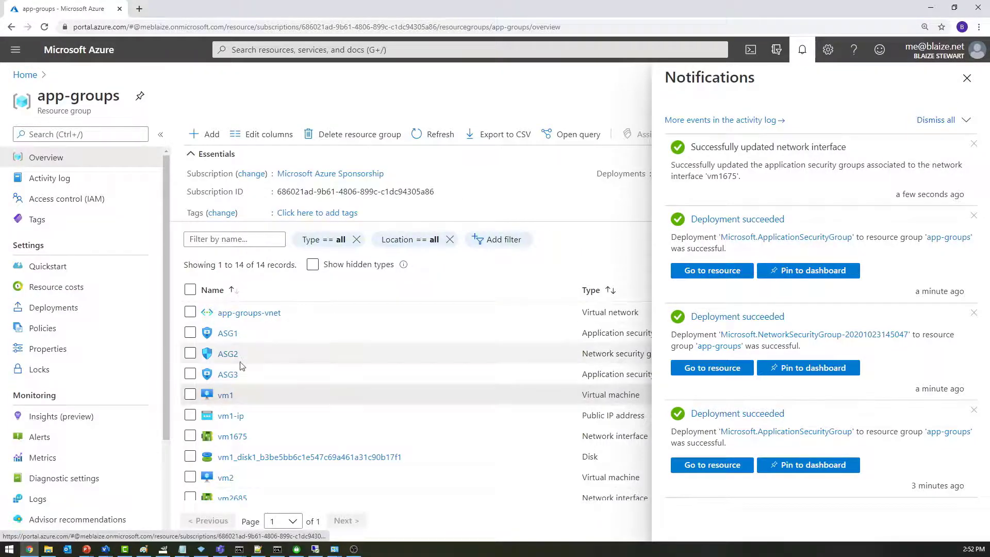
click(966, 78)
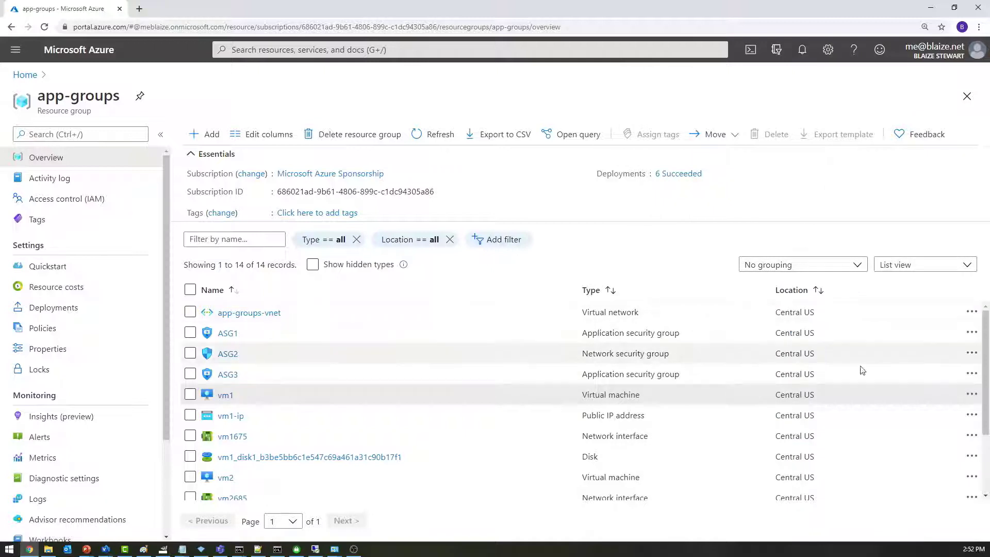
click(972, 352)
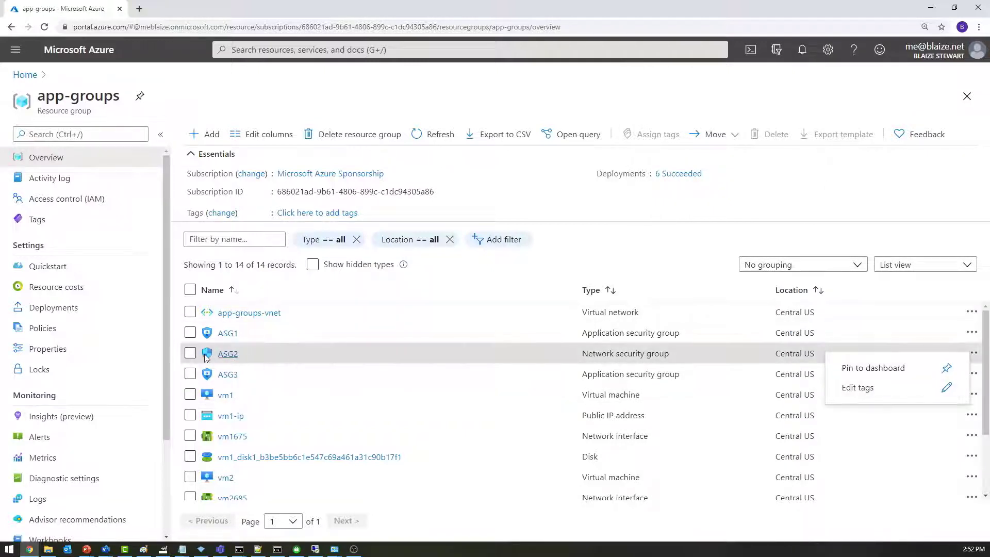
click(191, 353)
click(191, 353)
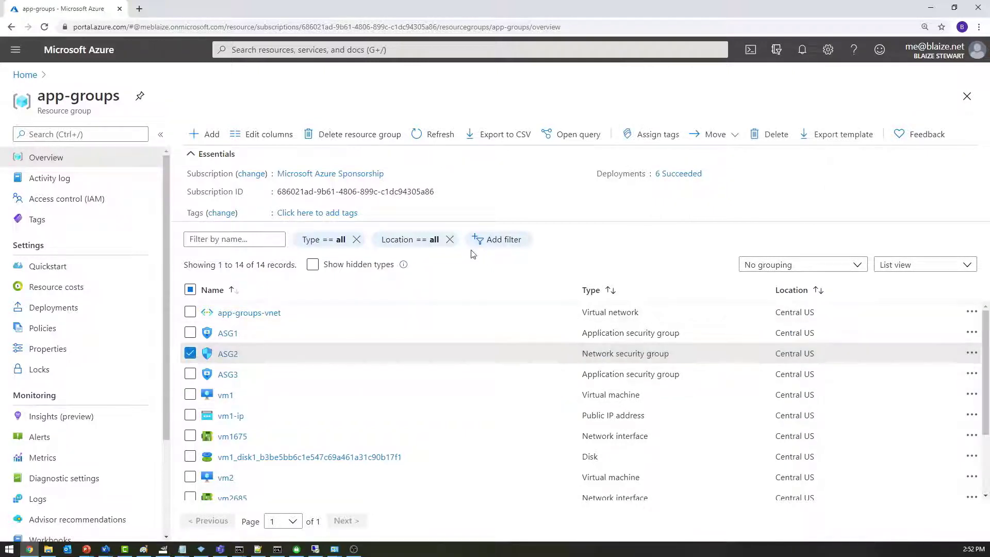
click(775, 141)
text(y)
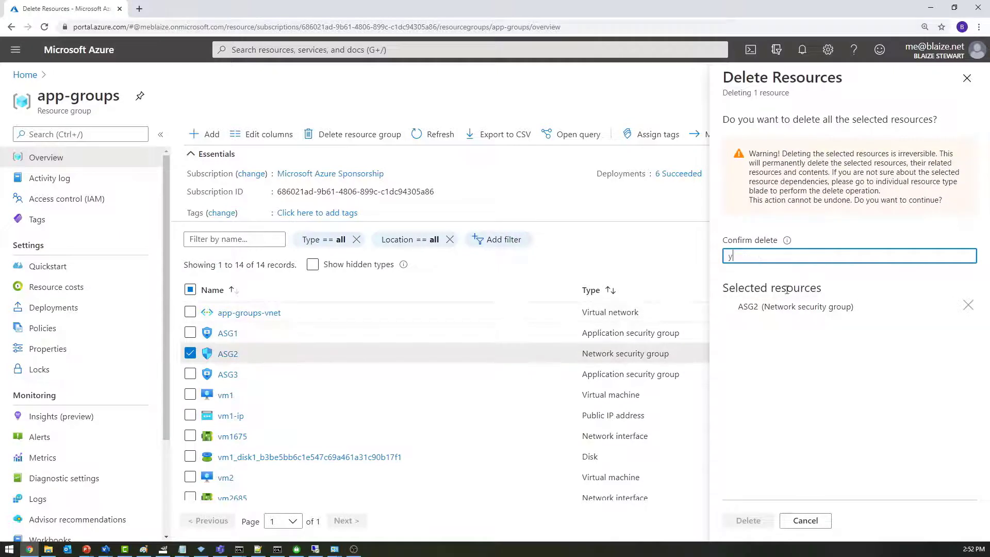
text(es)
click(748, 520)
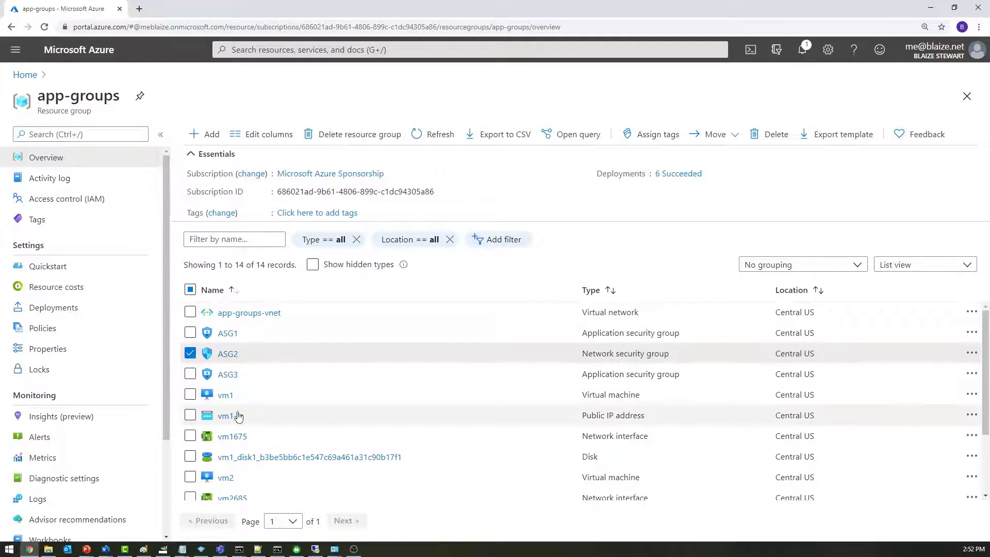
Associate application security group ASG3 with the network interface of vm3 and save the change
scroll(243, 437, down, 3)
click(226, 450)
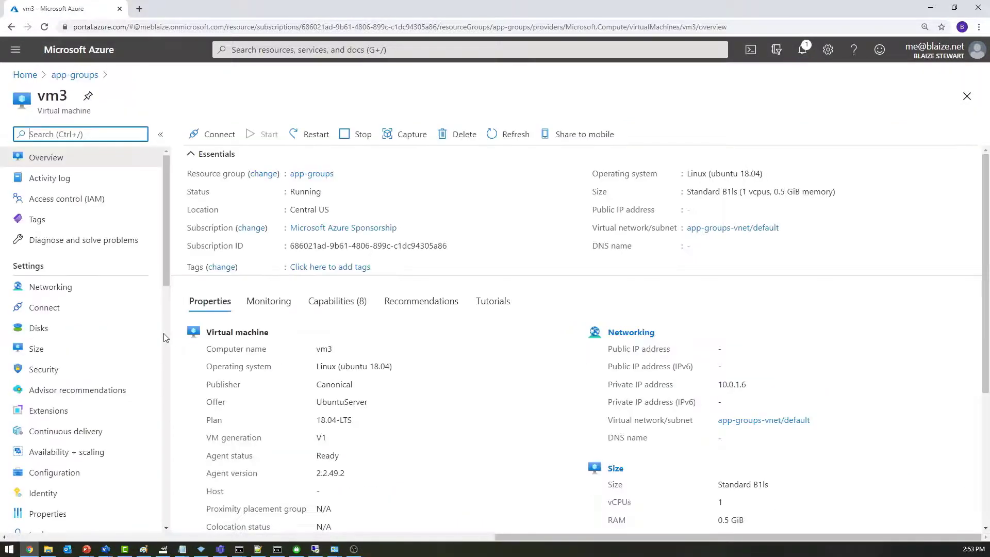
click(69, 288)
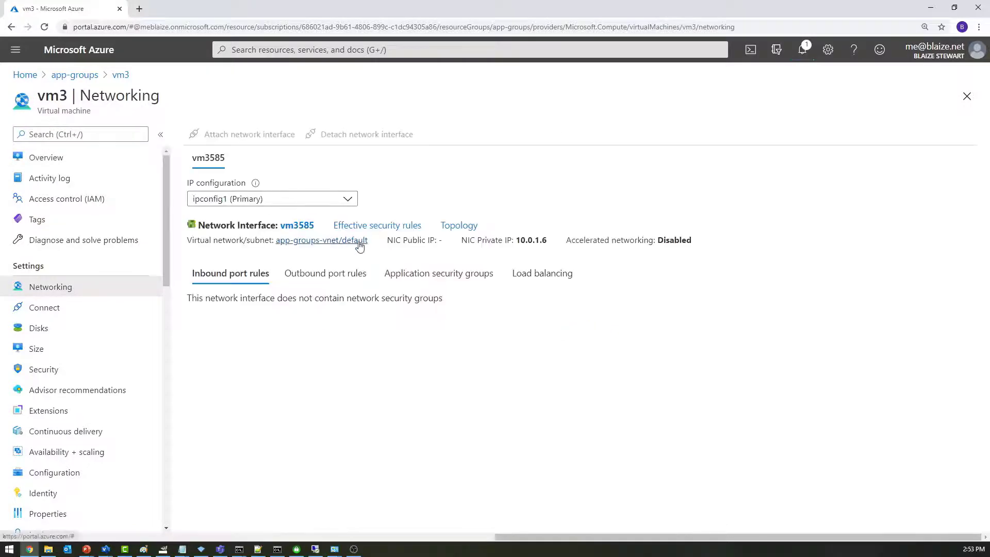
click(407, 273)
click(275, 307)
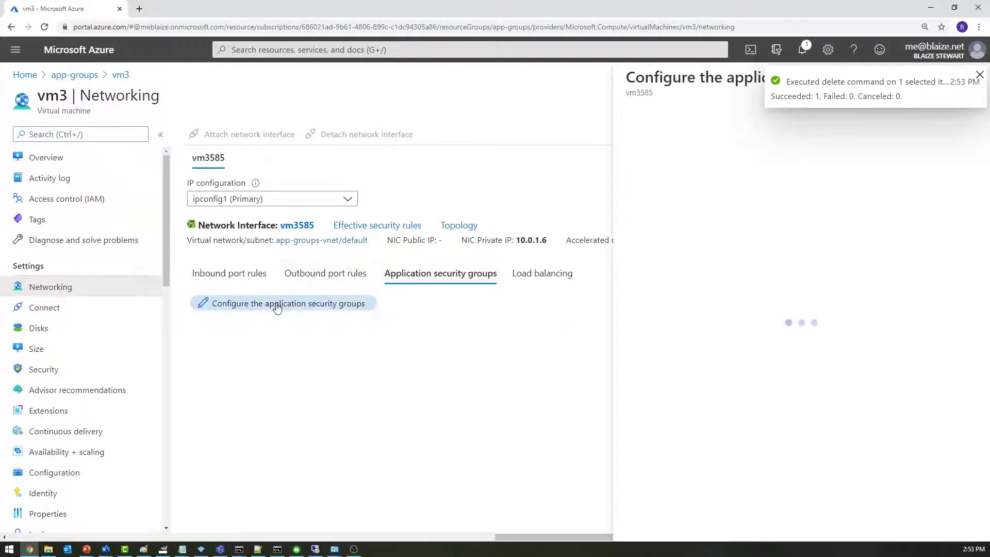
click(667, 238)
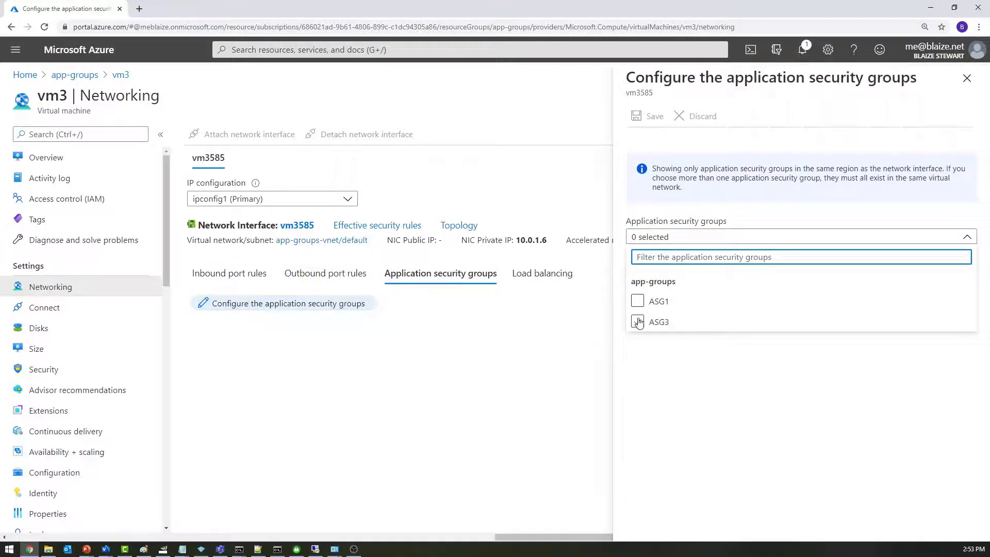
click(637, 321)
click(650, 117)
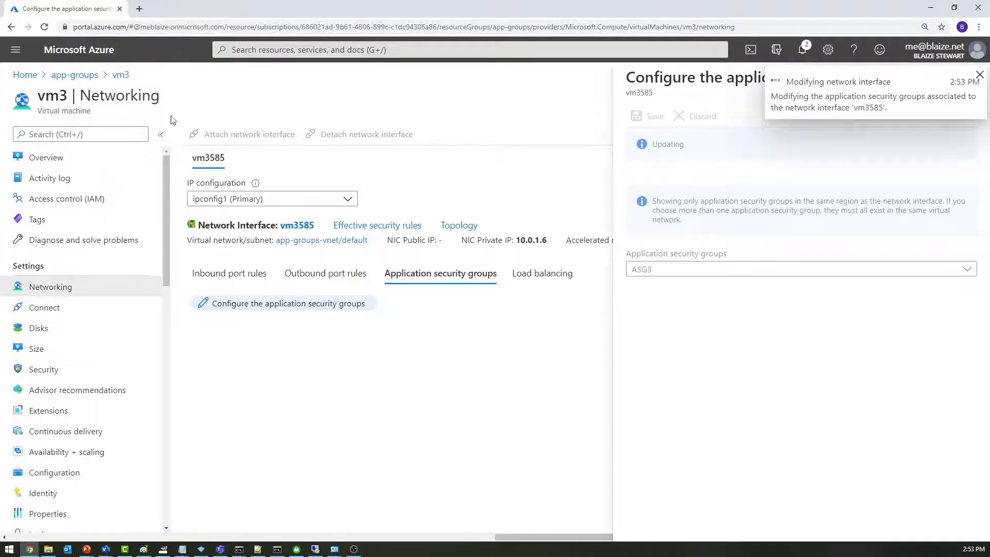
Return to app-groups and create an application security group named ASG2 from the Marketplace in the app-groups resource group
click(77, 75)
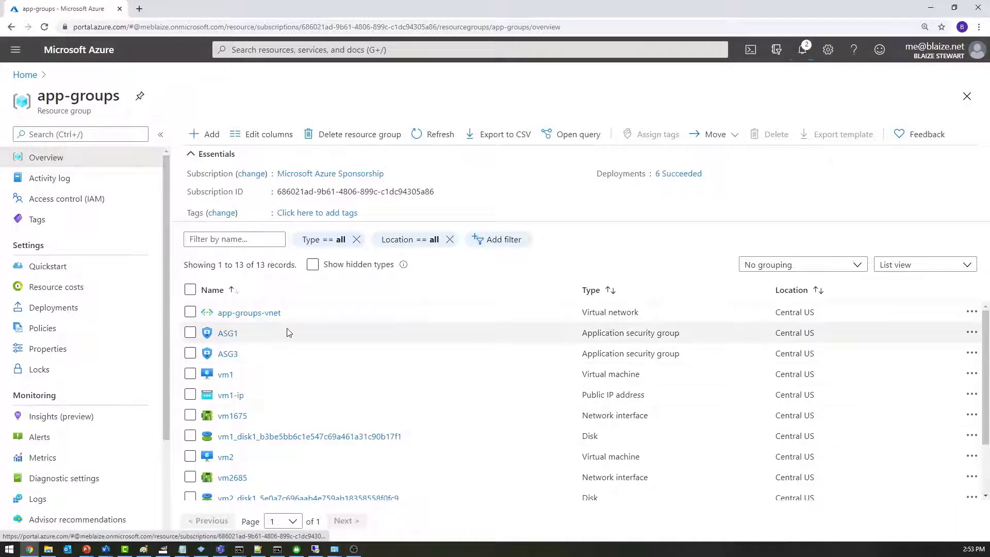
click(203, 135)
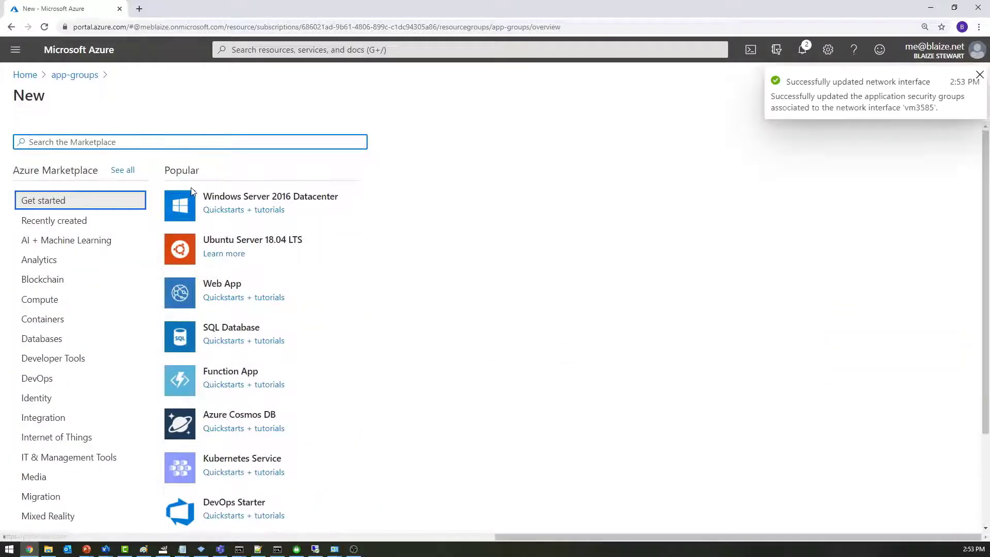
text(secur)
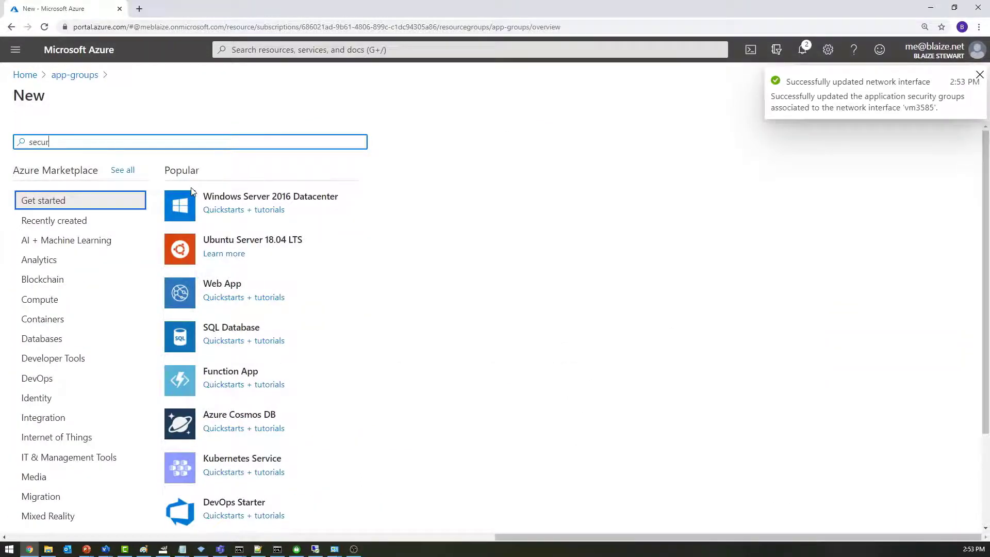
text(ity group)
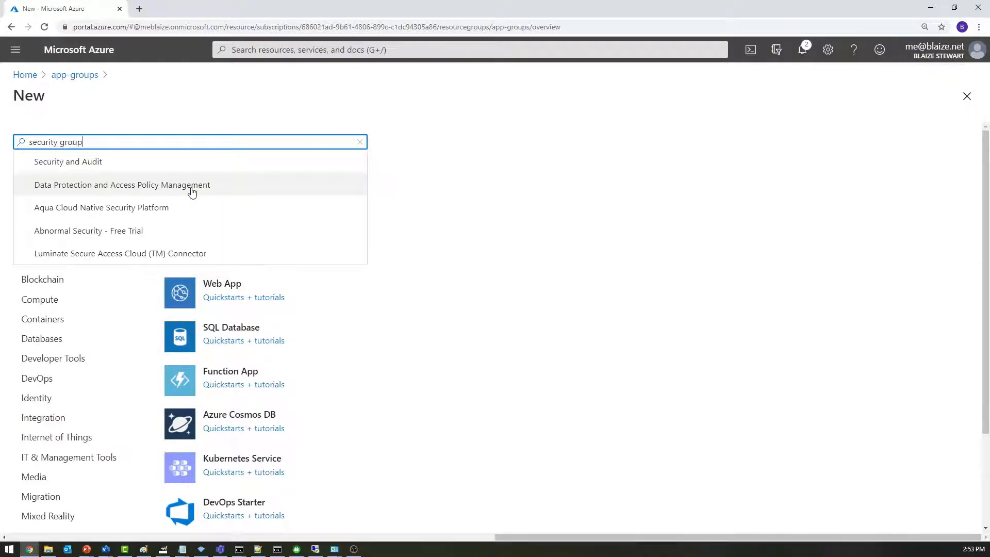
click(190, 185)
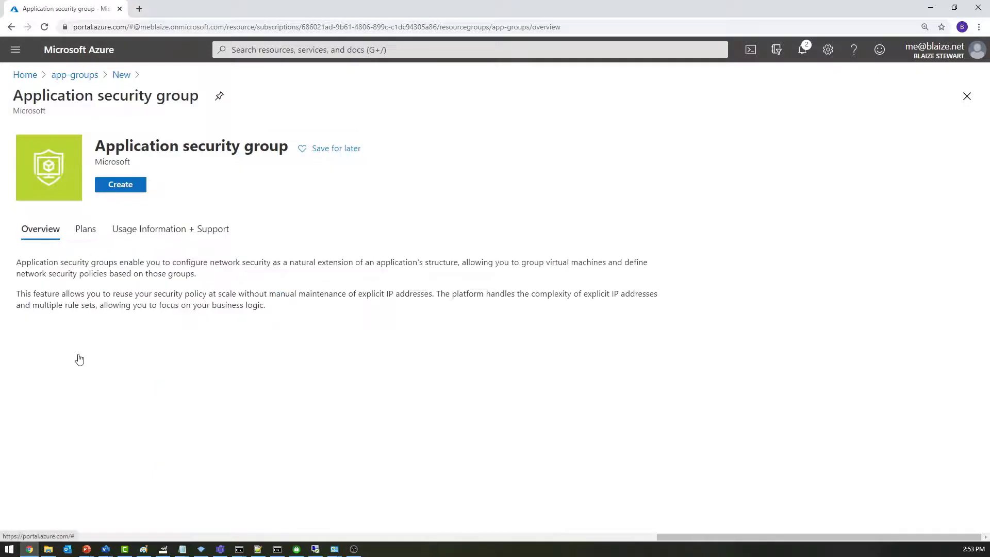
click(122, 184)
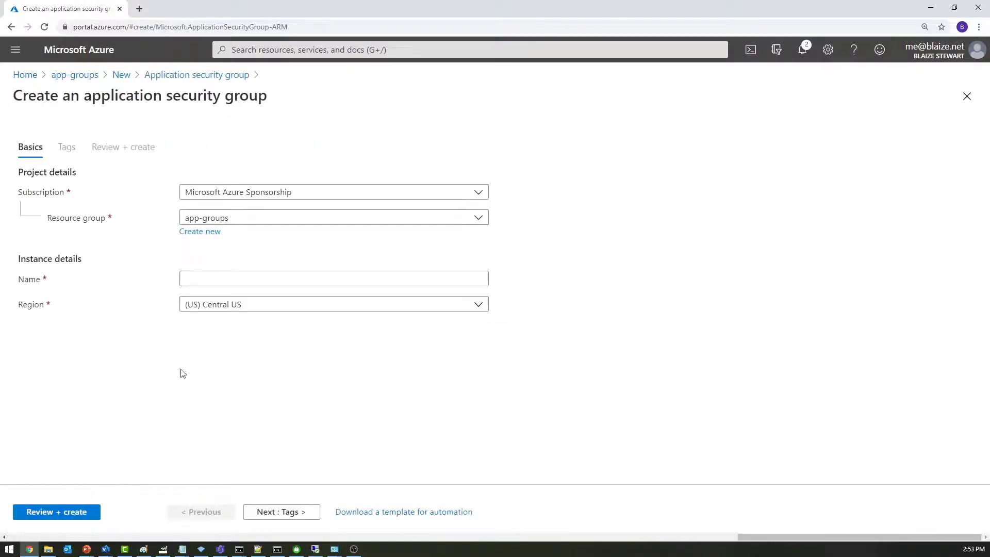
click(238, 275)
text(ASG2)
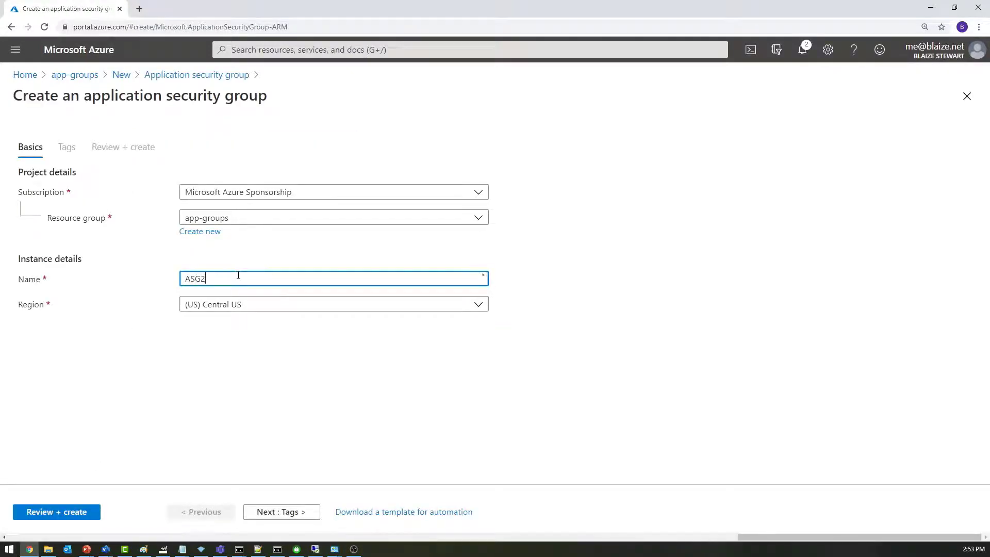
click(74, 511)
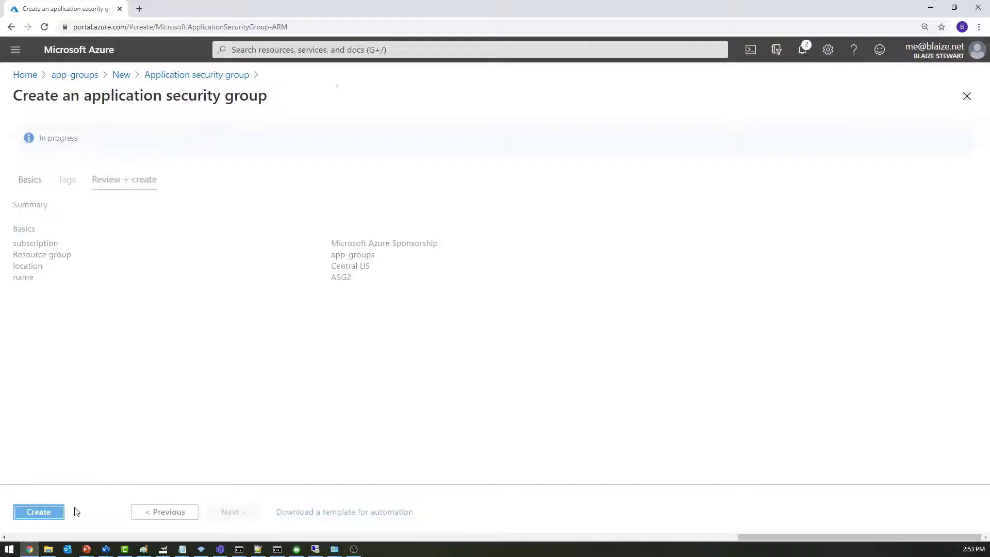
click(41, 518)
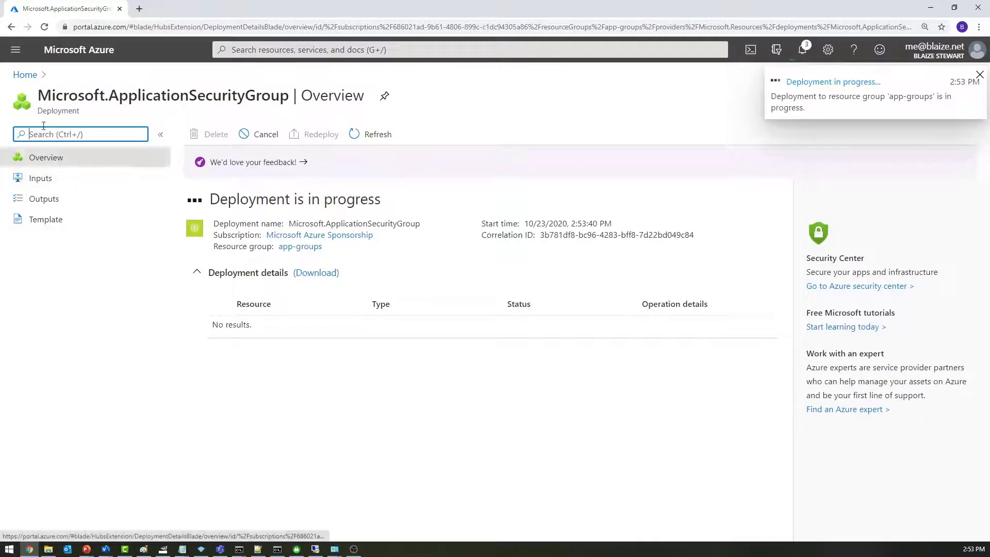
Go back to the app-groups resource group and open the networking settings of vm2
click(291, 247)
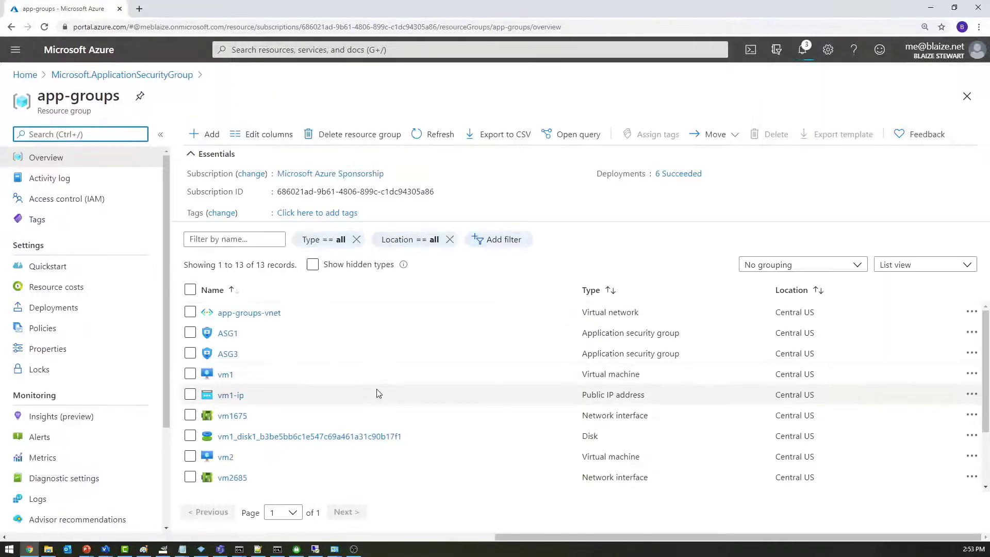
scroll(379, 394, down, 2)
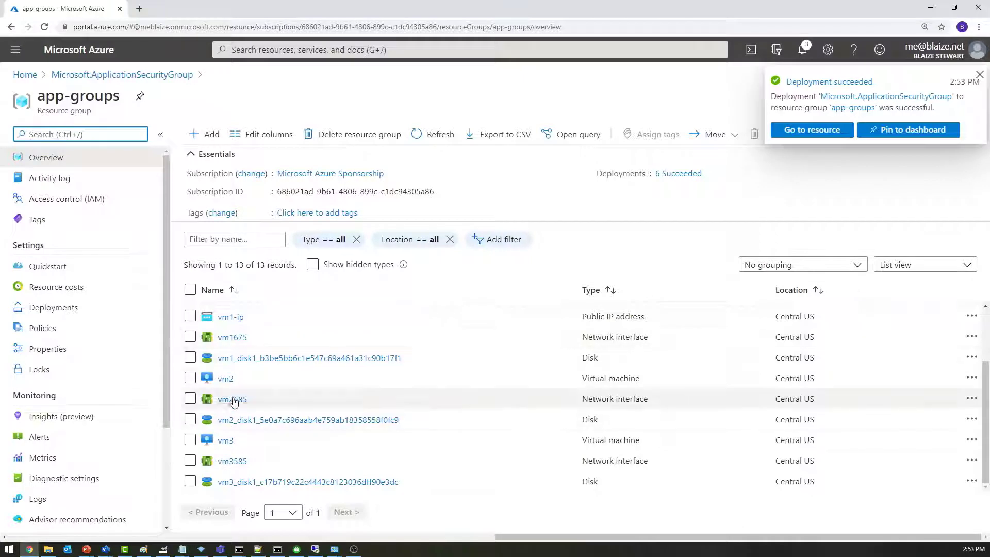
click(217, 379)
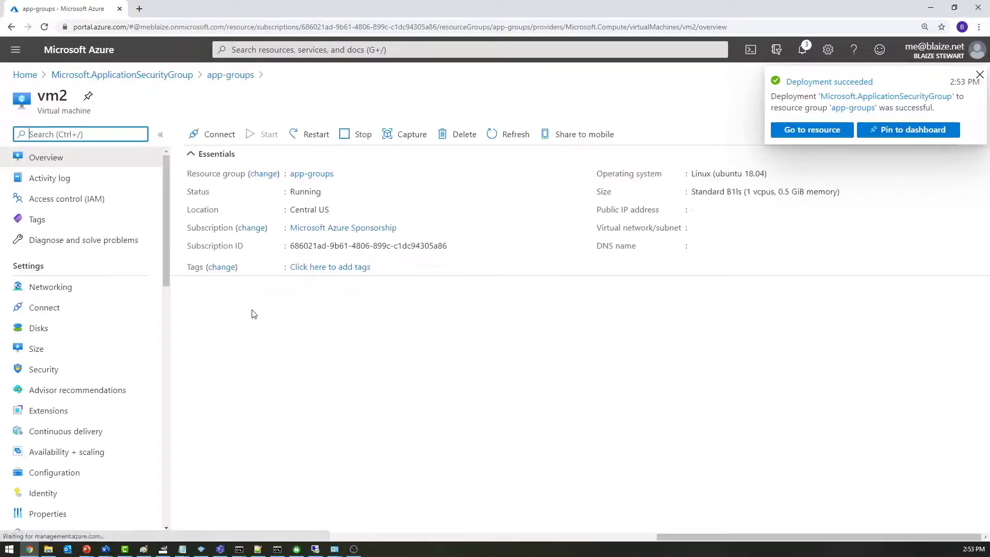
click(978, 76)
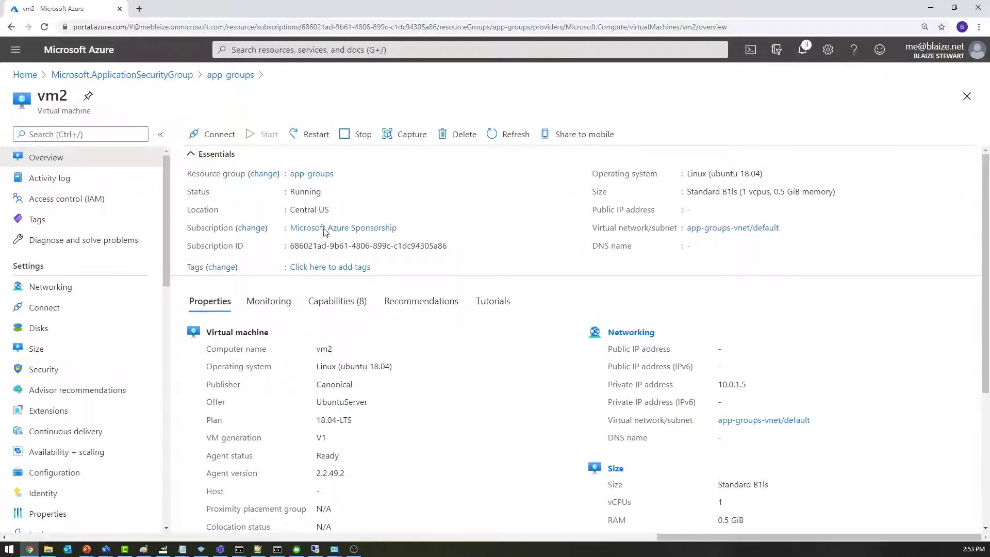
click(51, 286)
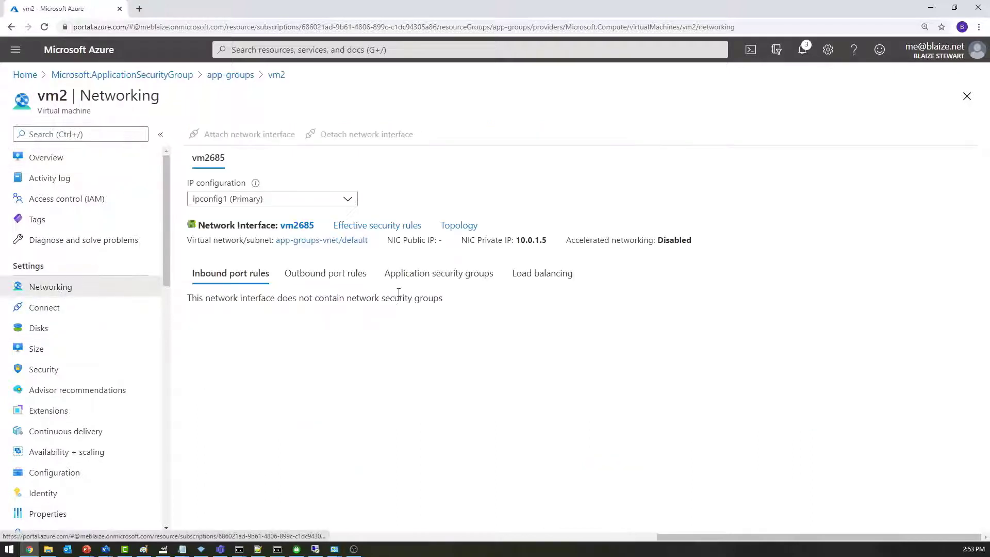
Associate application security group ASG2 with vm2's network interface, save the change, and dismiss the notification
click(432, 278)
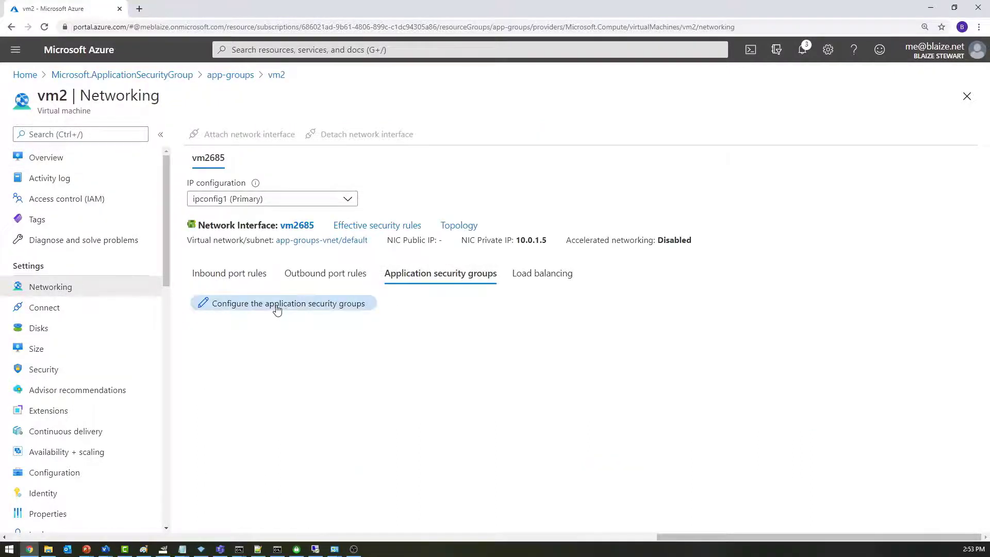
click(276, 307)
click(777, 237)
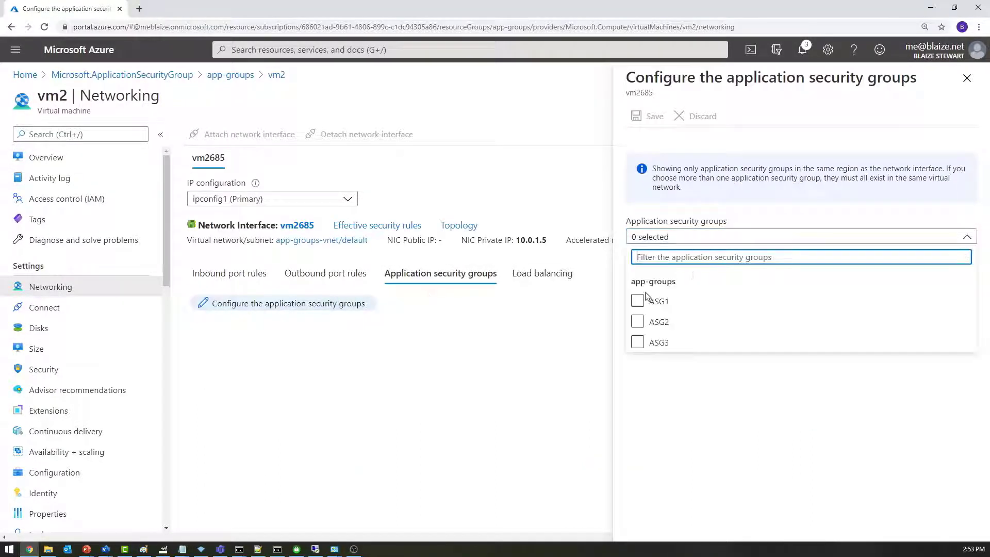
click(638, 322)
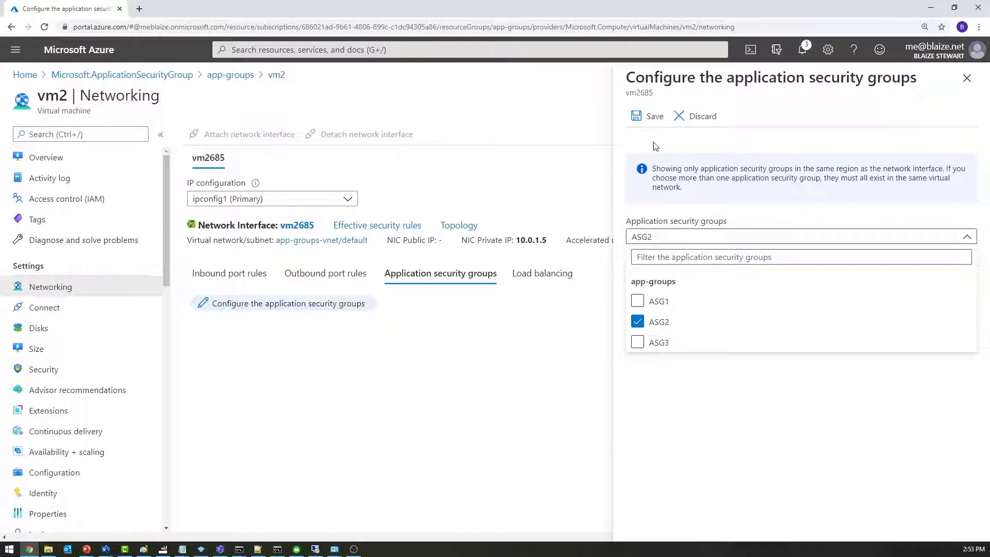
click(654, 118)
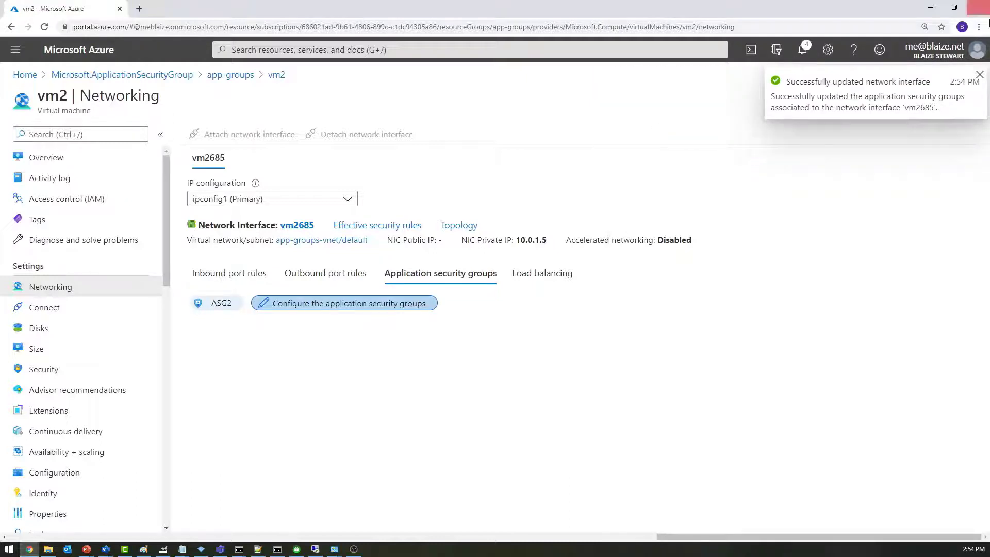
click(979, 74)
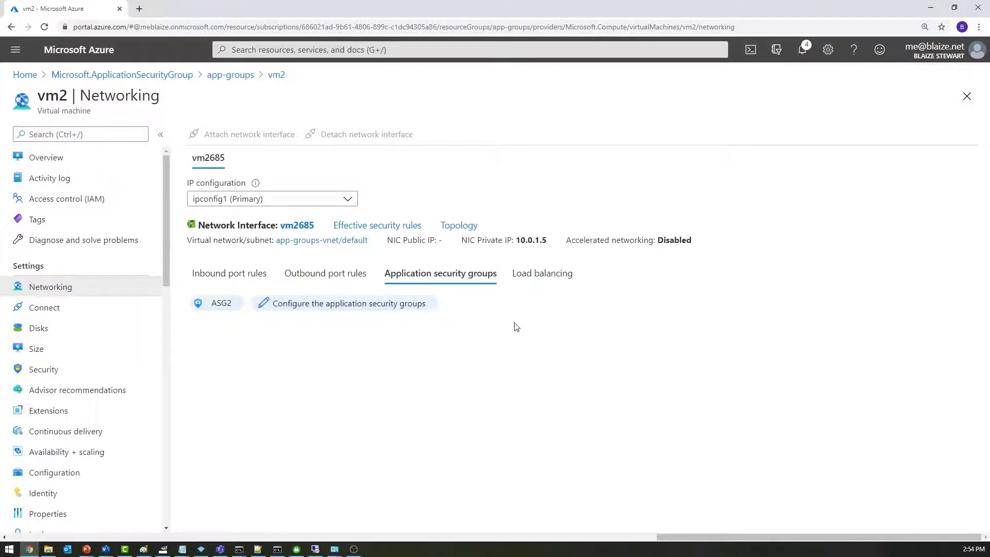
Return to app-groups and create a network security group named NSG1 from the Marketplace in that resource group
click(236, 76)
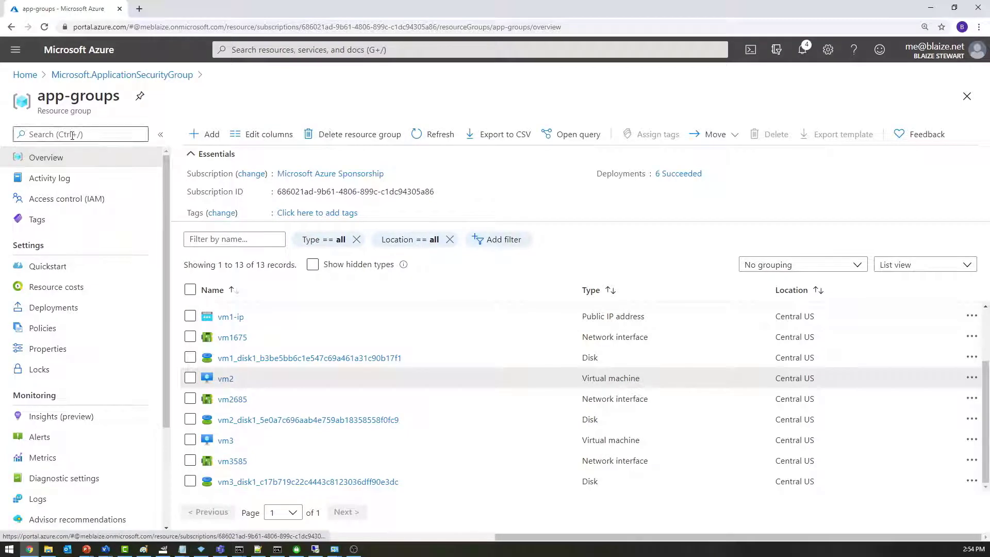
click(204, 134)
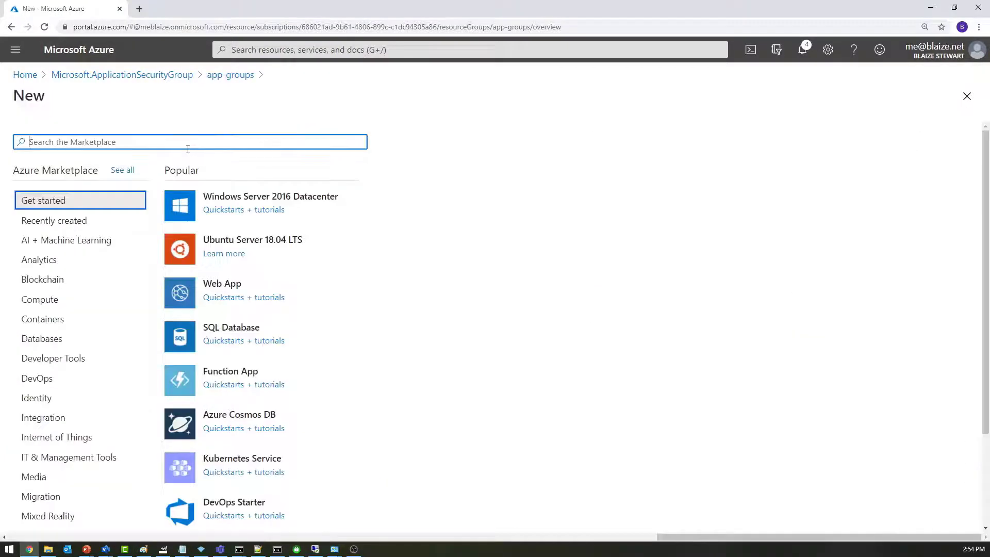
text(network security group)
click(176, 164)
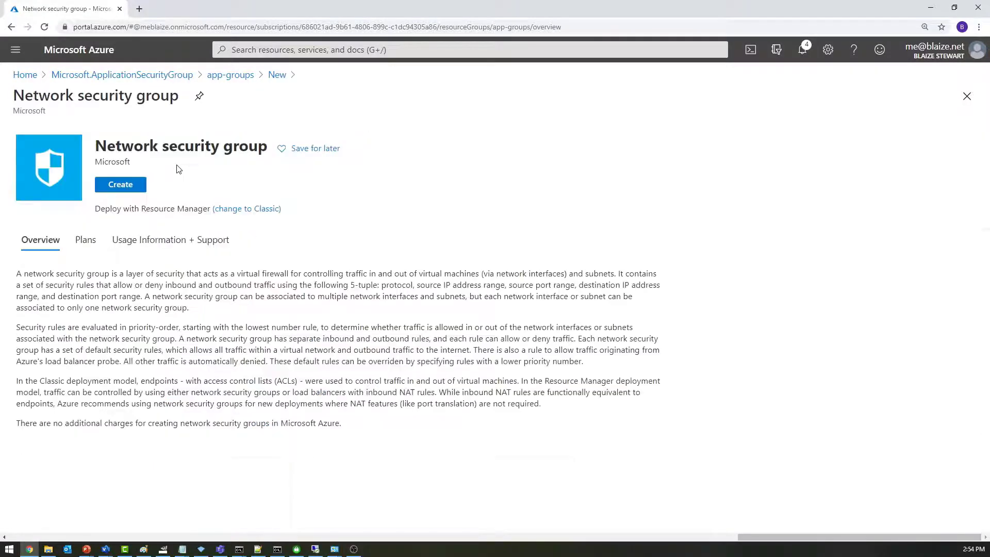
click(122, 186)
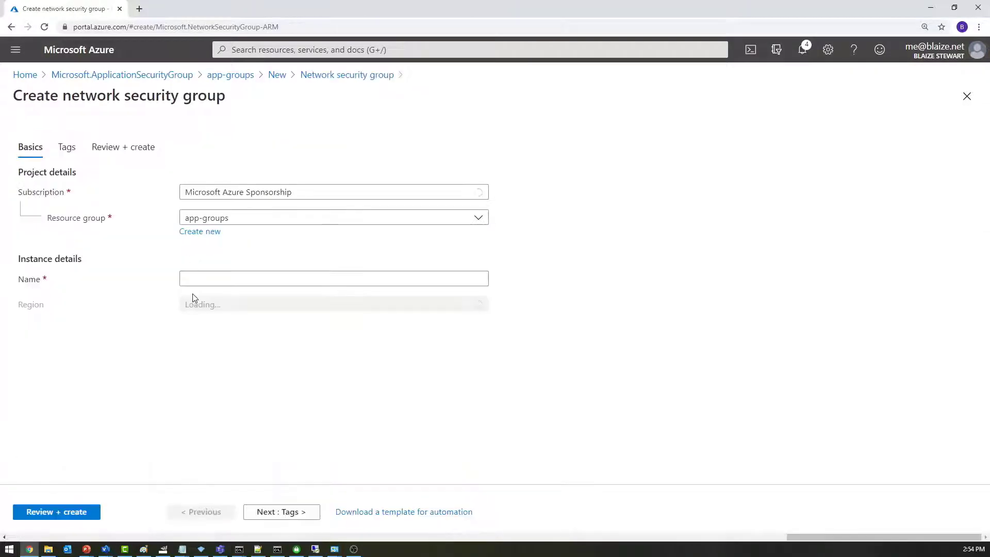
click(231, 279)
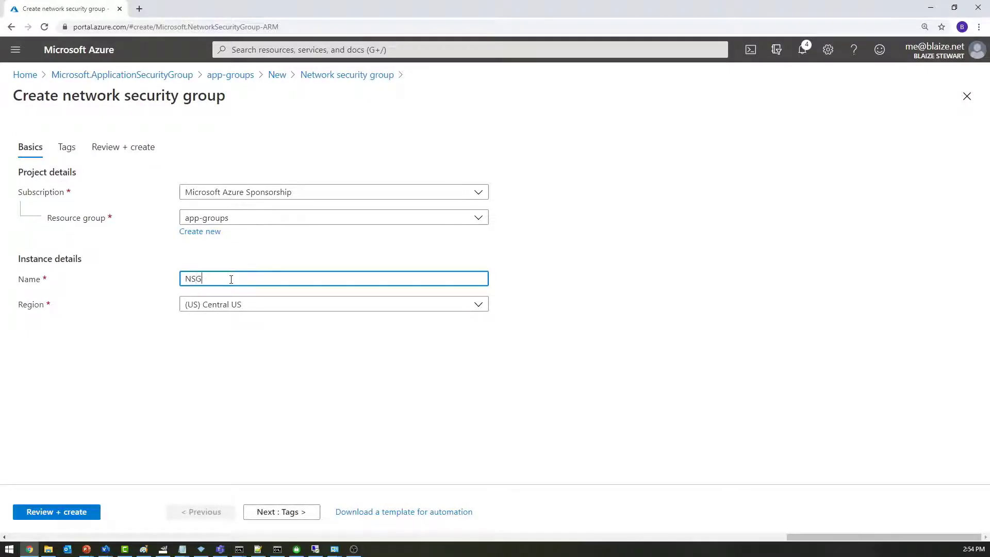
click(72, 511)
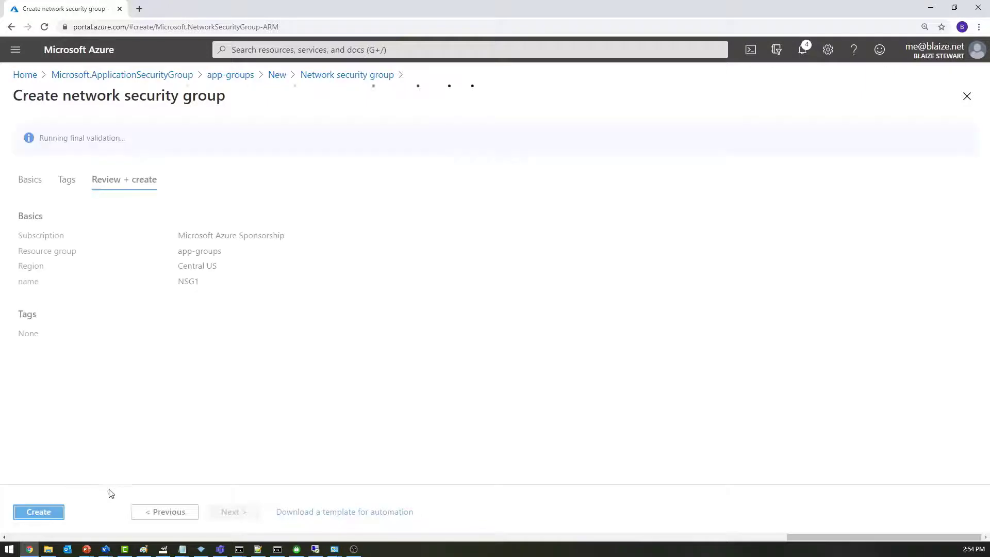
click(36, 511)
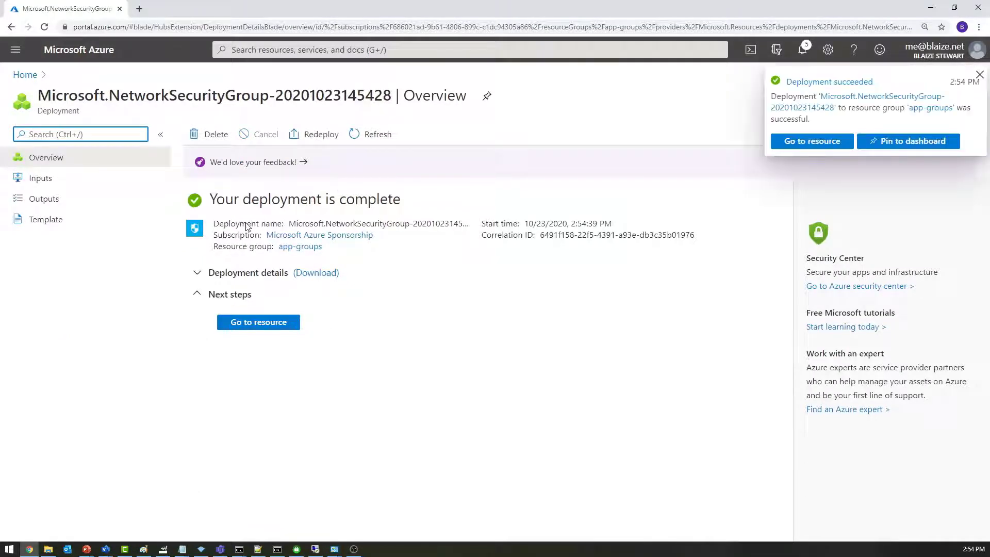
Open the new NSG1 resource and associate it with the default subnet of app-groups-vnet
click(784, 144)
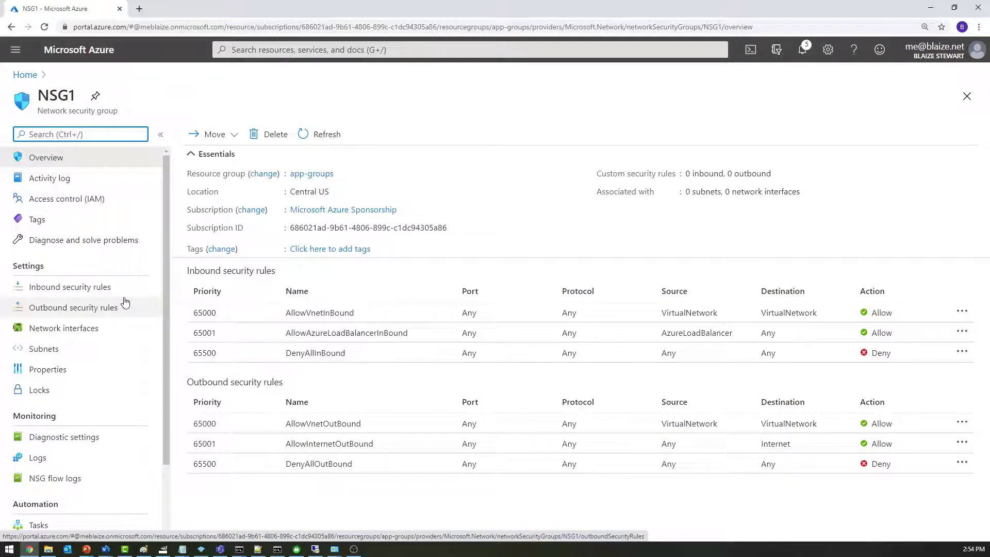
click(52, 348)
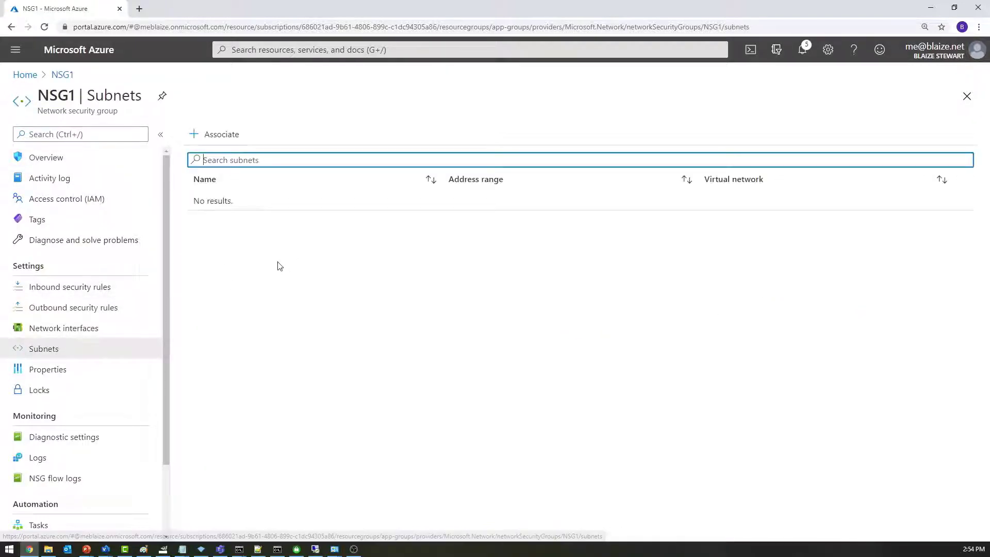
click(217, 135)
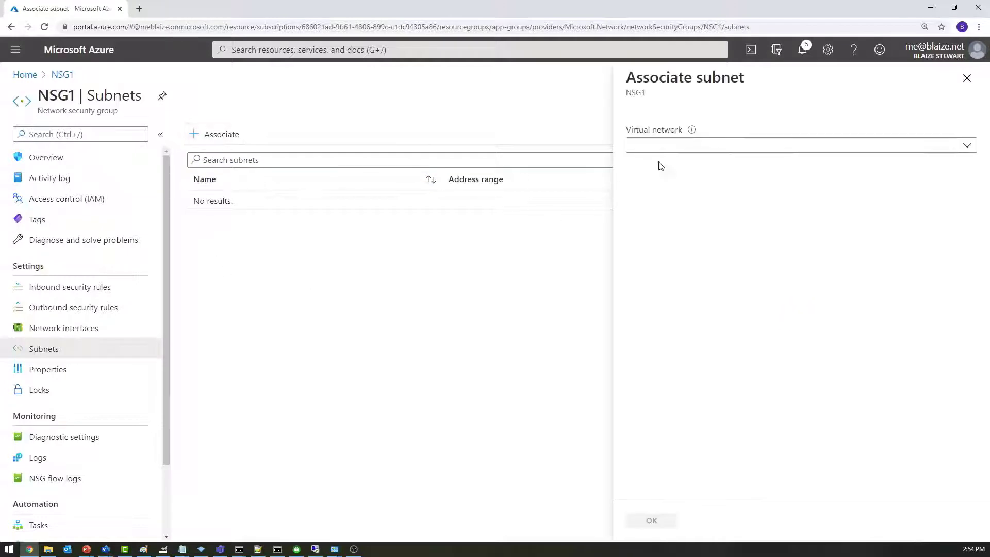
click(665, 145)
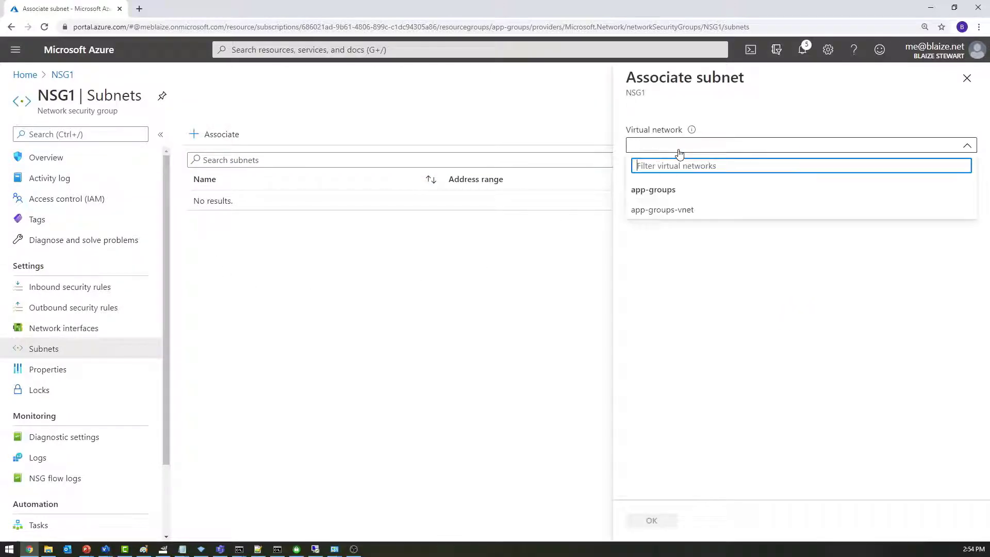
click(667, 214)
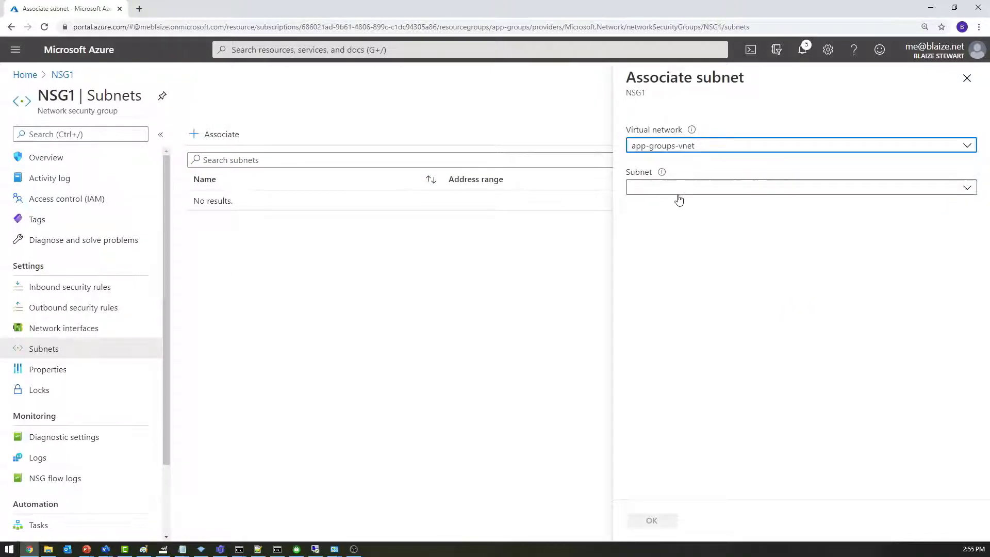
click(680, 187)
click(657, 255)
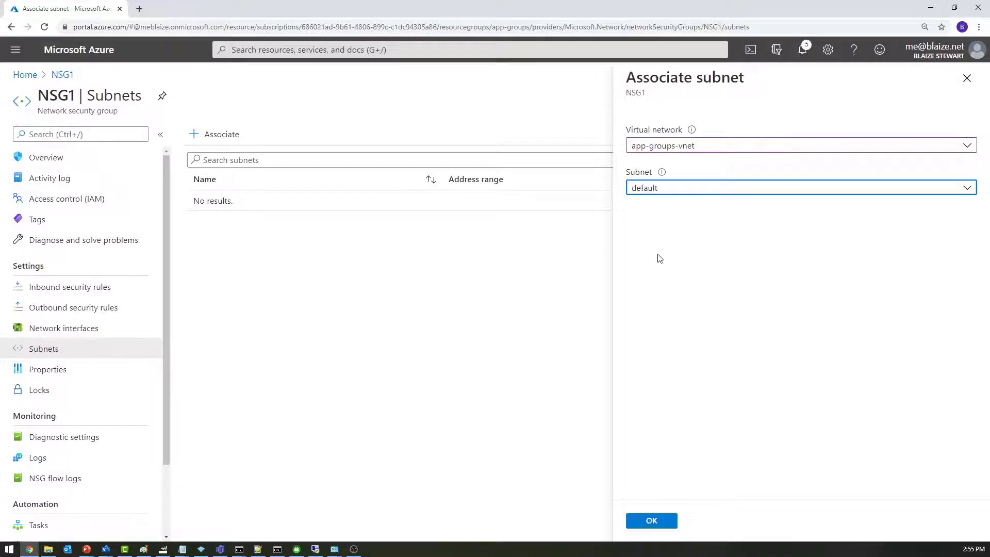
click(652, 520)
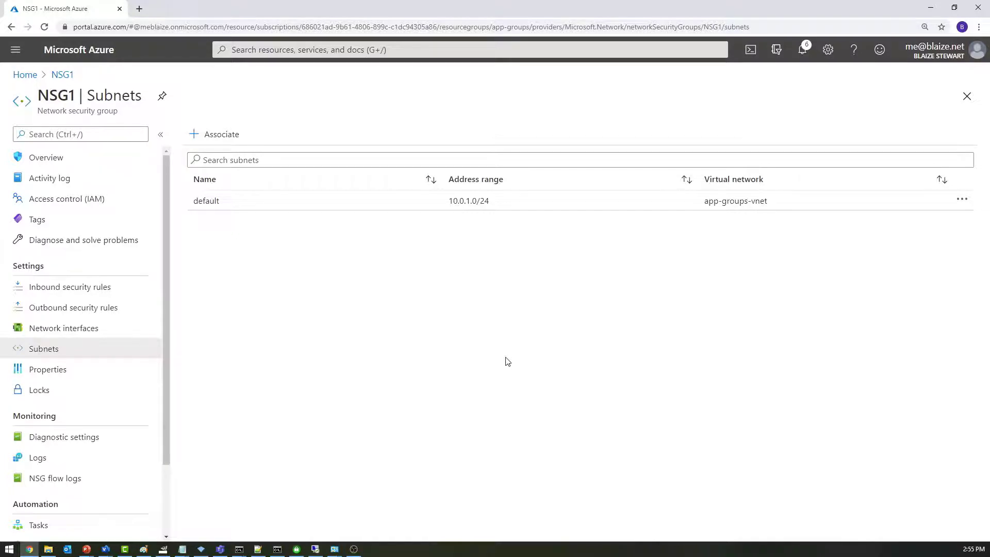
Start a new inbound security rule in NSG1 with the Internet service tag as source and destination port 22
click(101, 287)
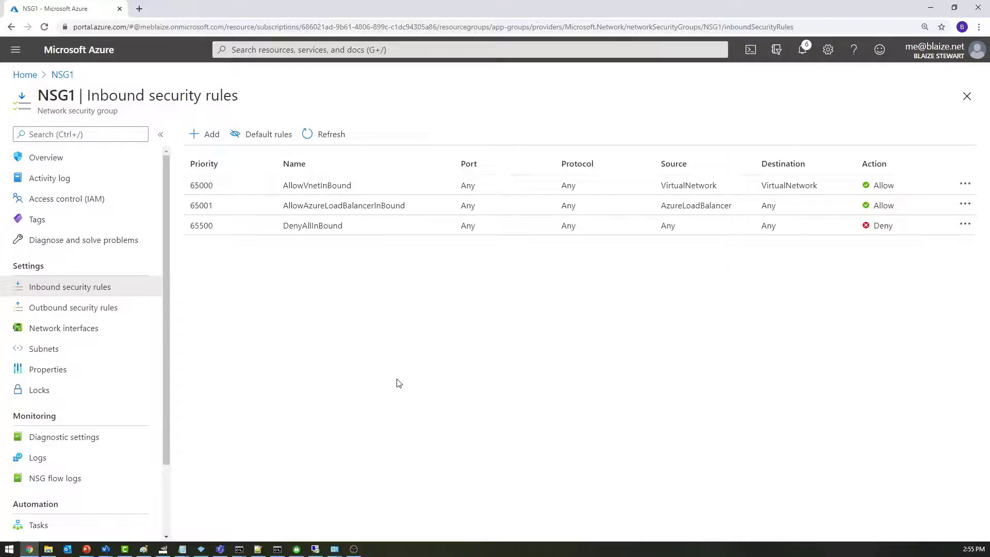
click(204, 134)
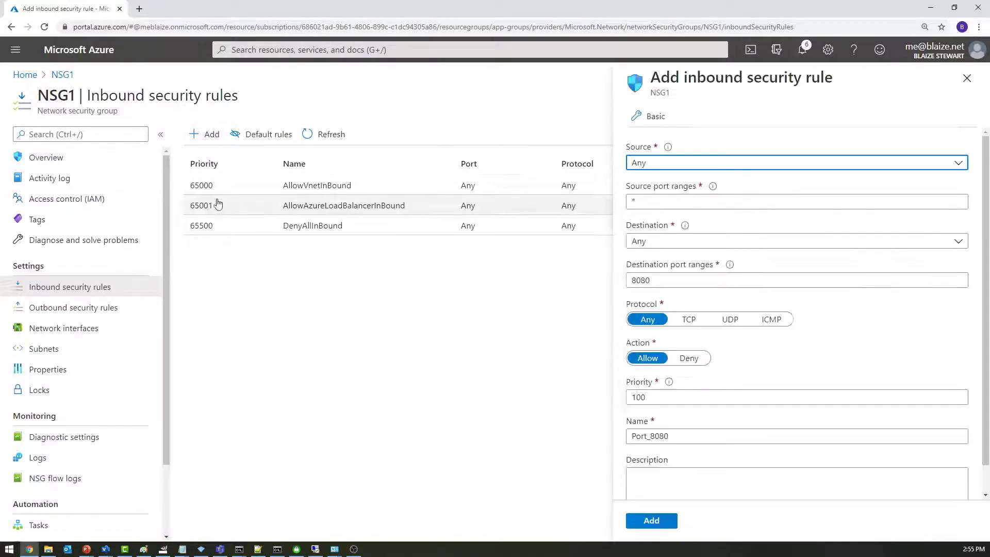
click(646, 164)
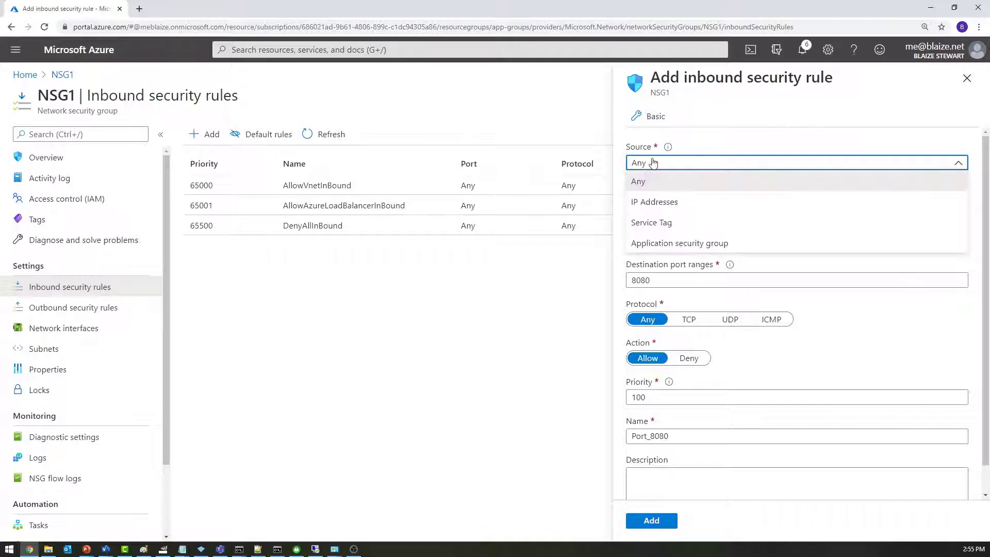
click(644, 187)
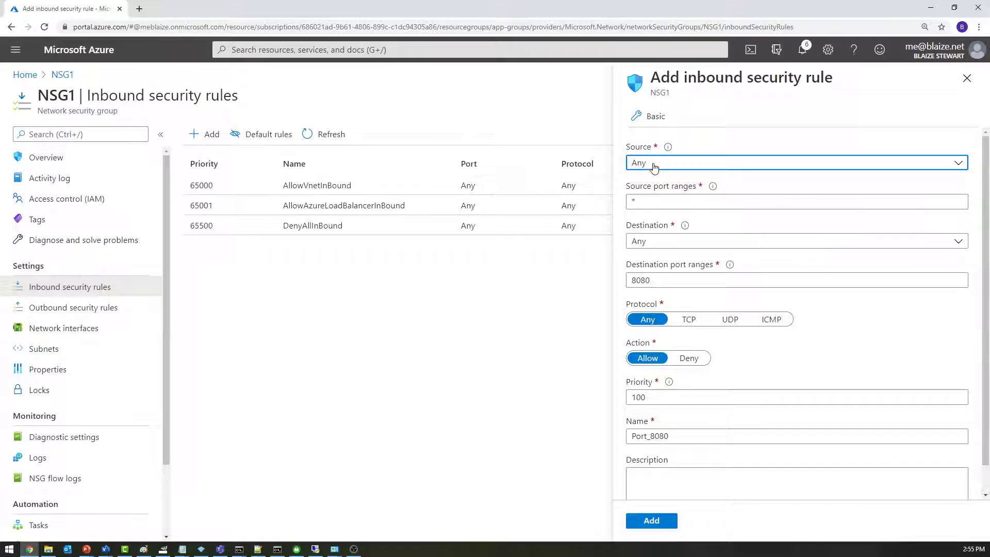
click(653, 167)
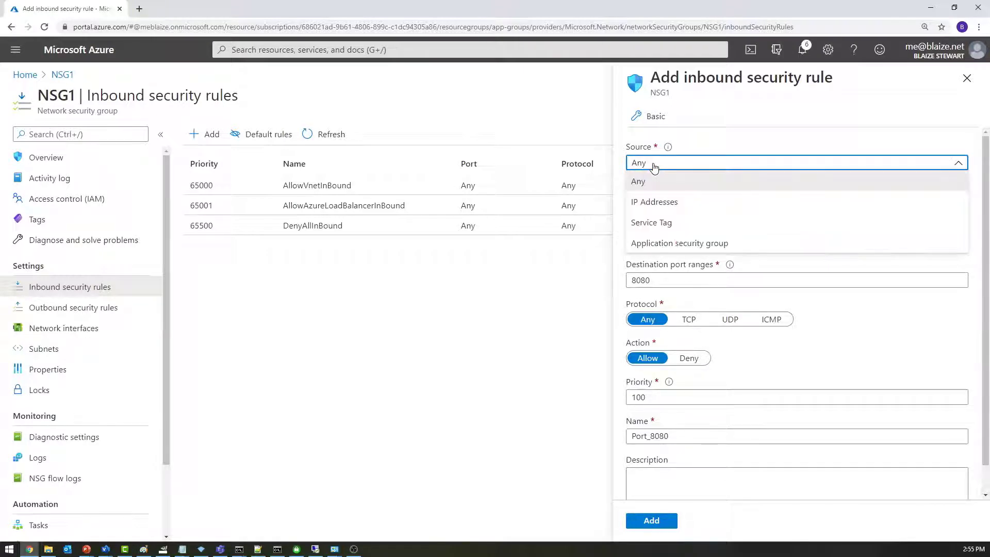
click(651, 222)
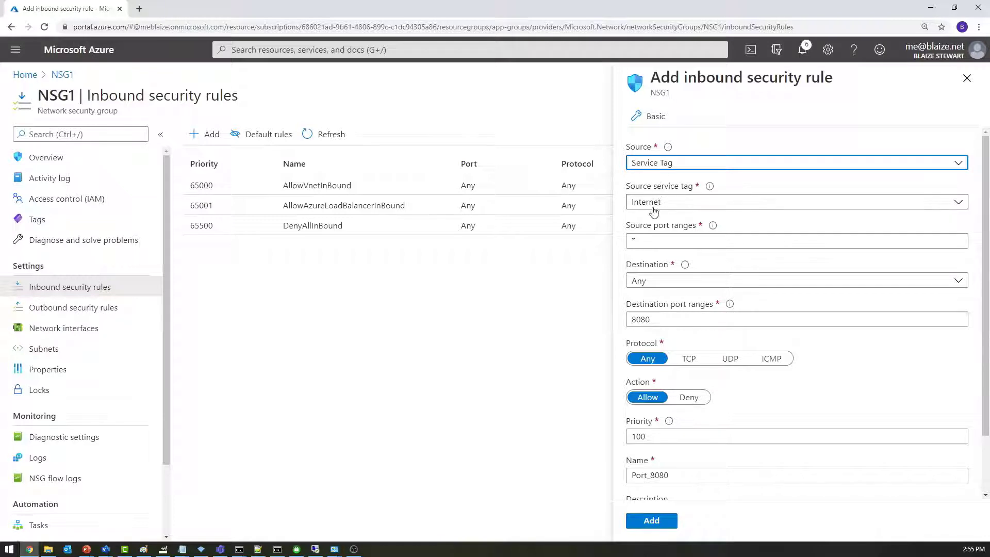
click(655, 242)
drag(657, 319, 625, 320)
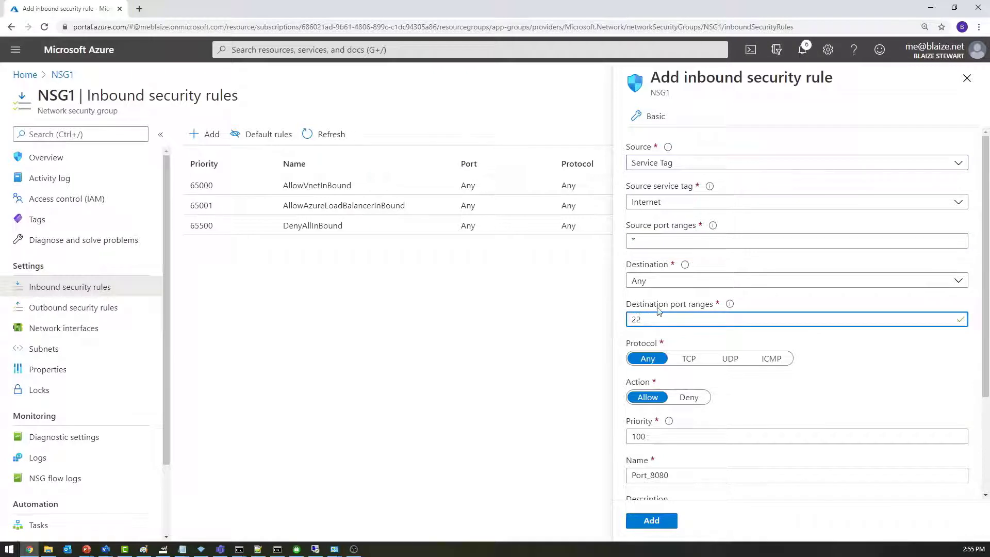
Set the rule's destination to the application security group ASG1
click(768, 281)
click(702, 360)
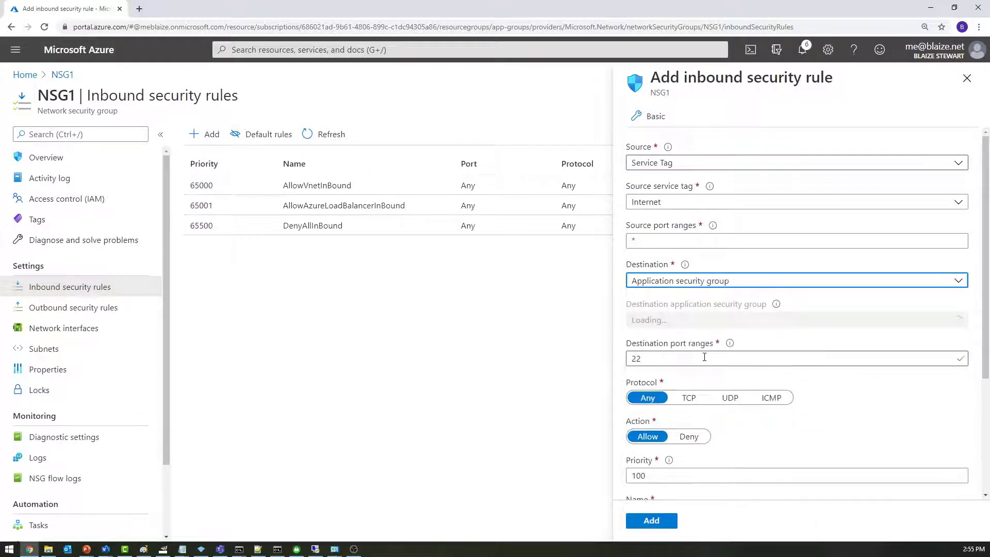
click(730, 327)
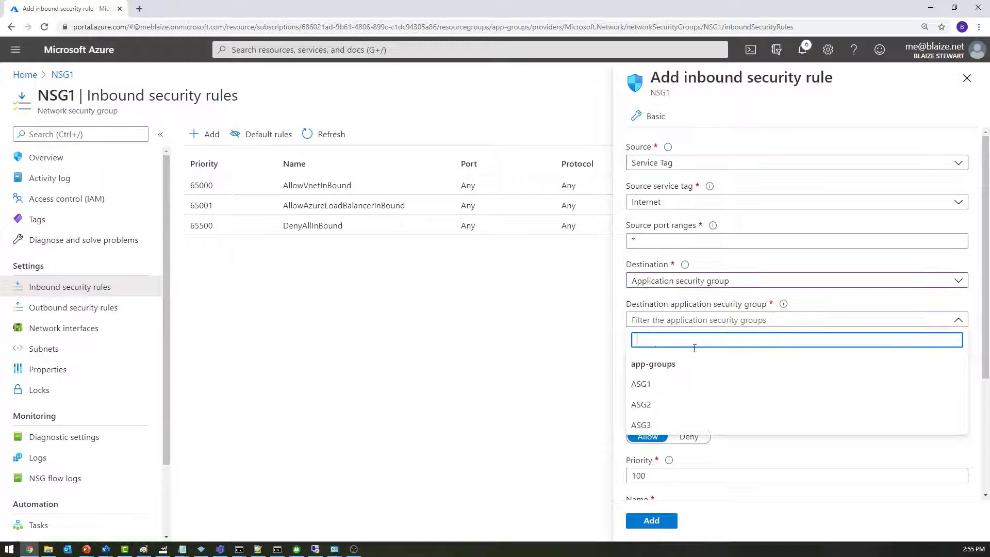
click(642, 380)
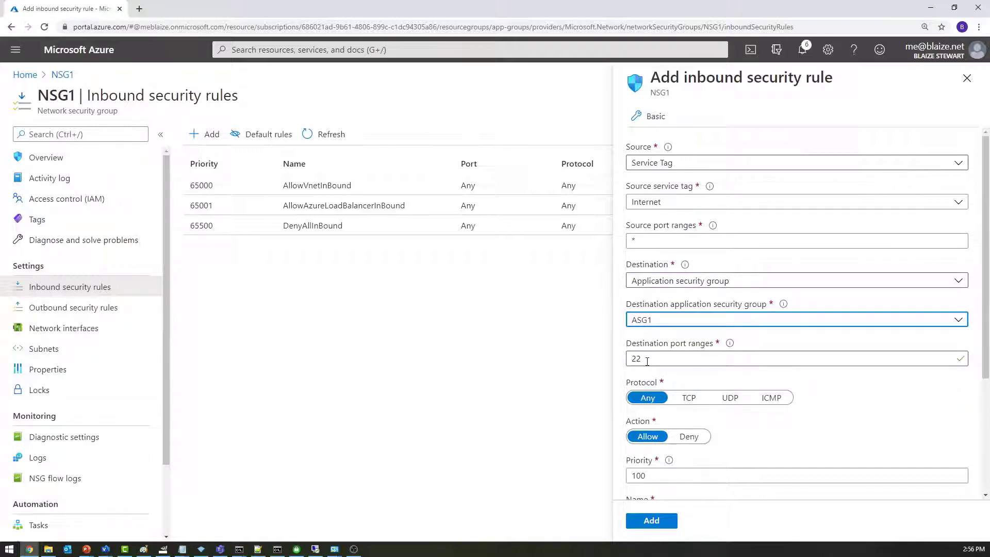
Name the inbound rule SSH-Rule and add it to NSG1
scroll(793, 362, down, 2)
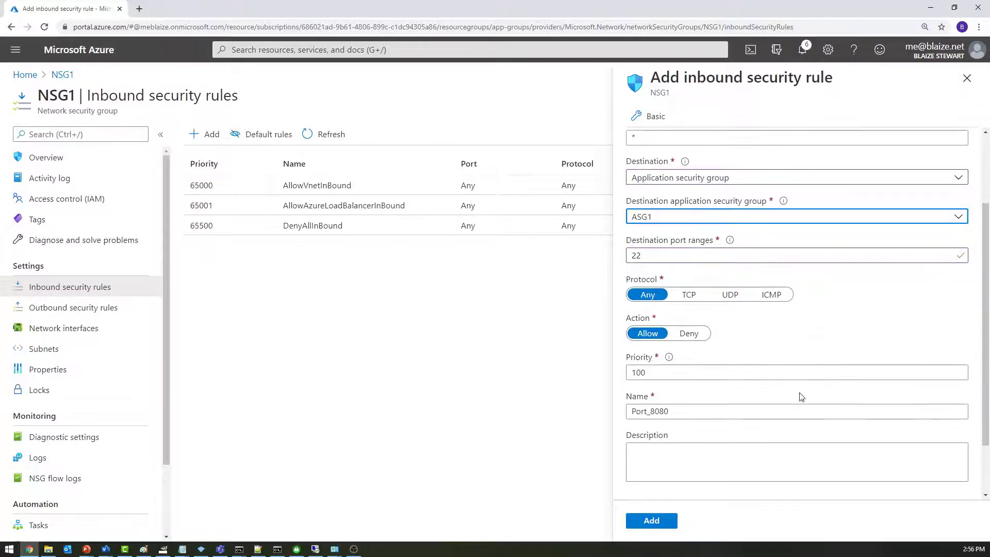
drag(698, 413, 607, 413)
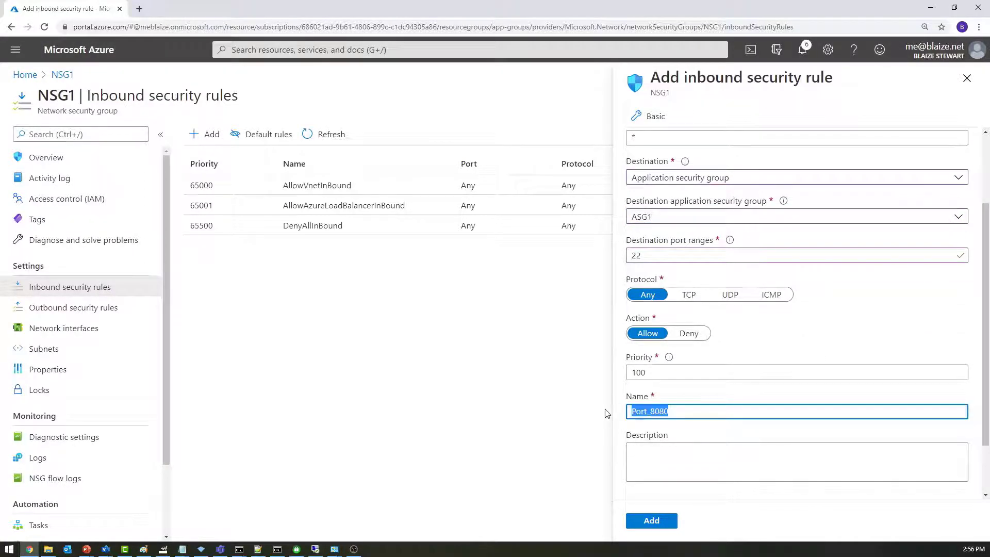
text(SSH)
text(-)
key(BackSpace)
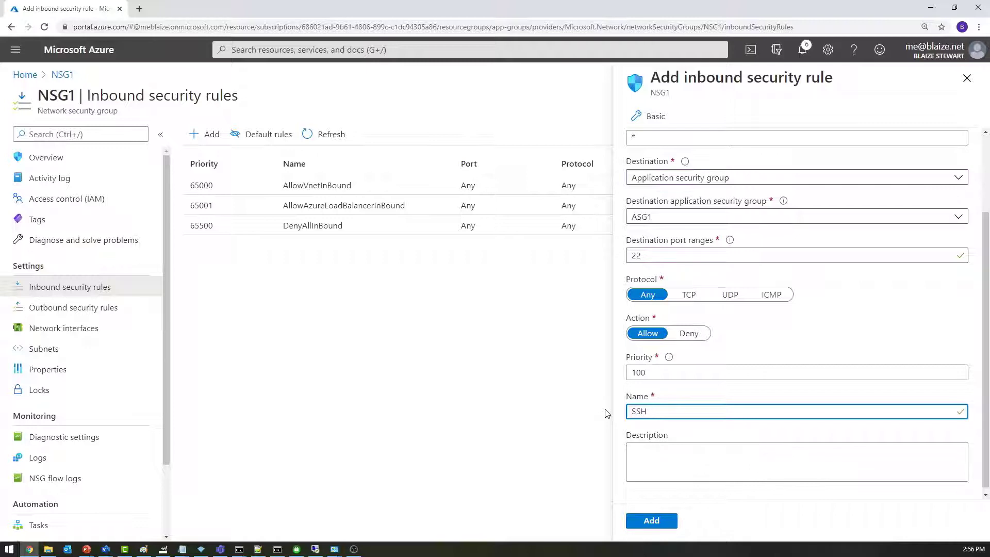
text(Rule)
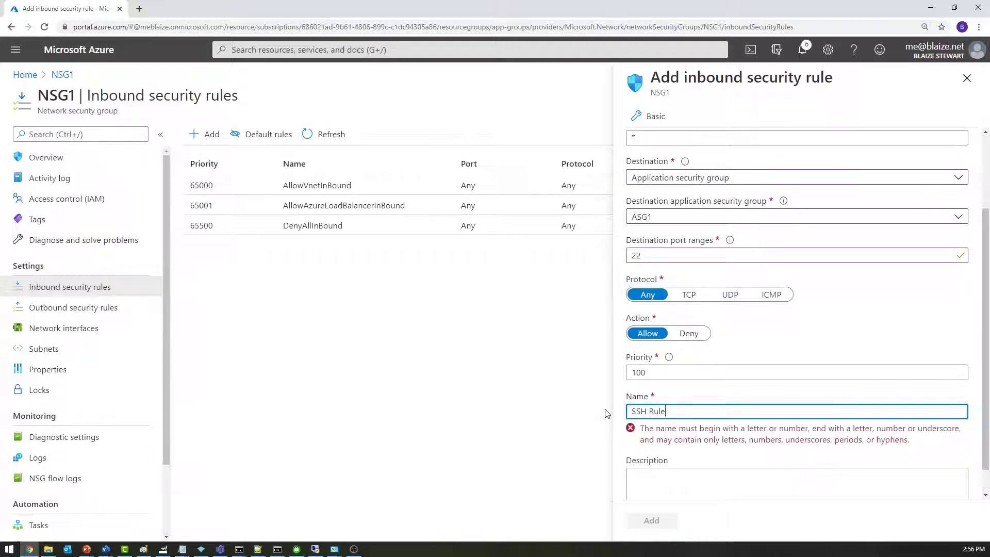
key(Left)
key(Left)
key(BackSpace)
text(-)
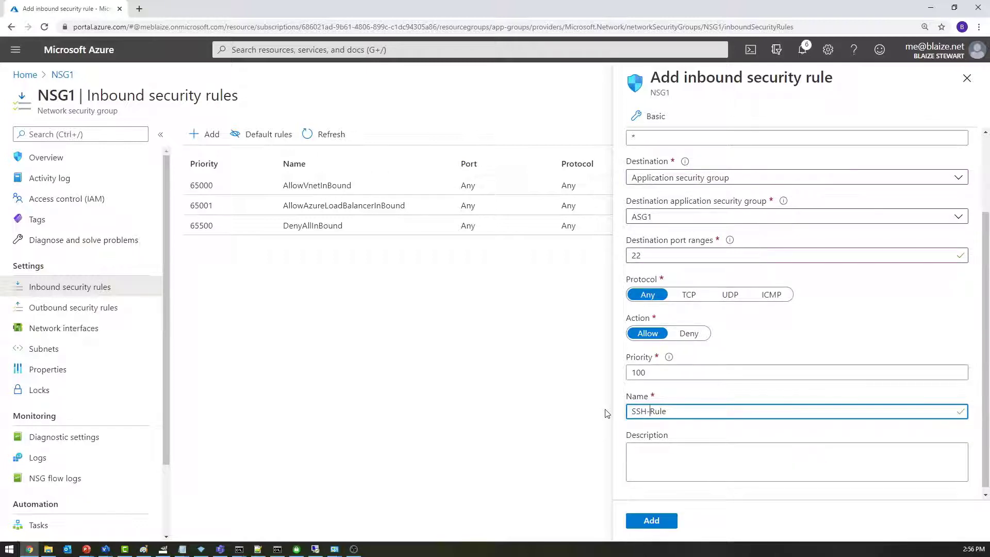
click(652, 519)
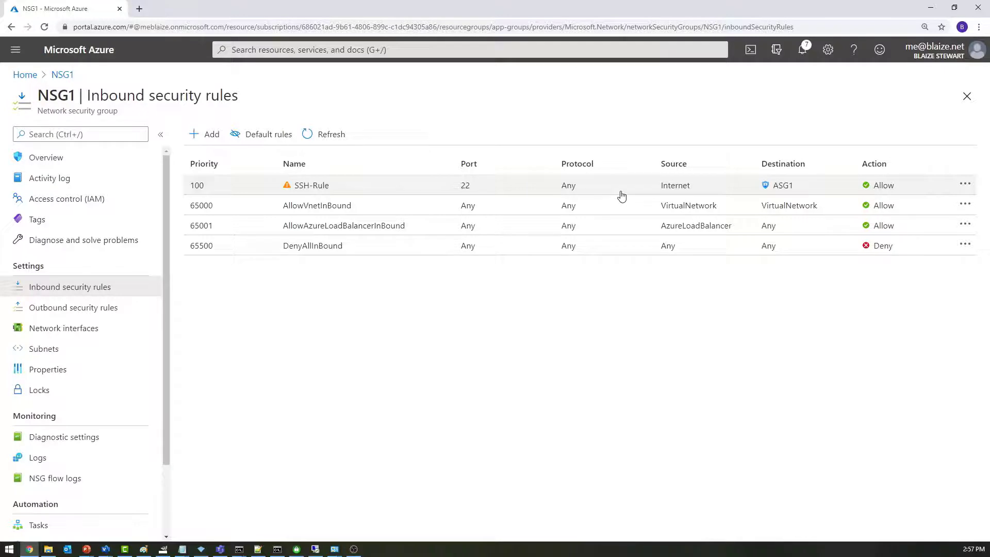
Start another inbound security rule with the application security group ASG2 as its source
click(201, 138)
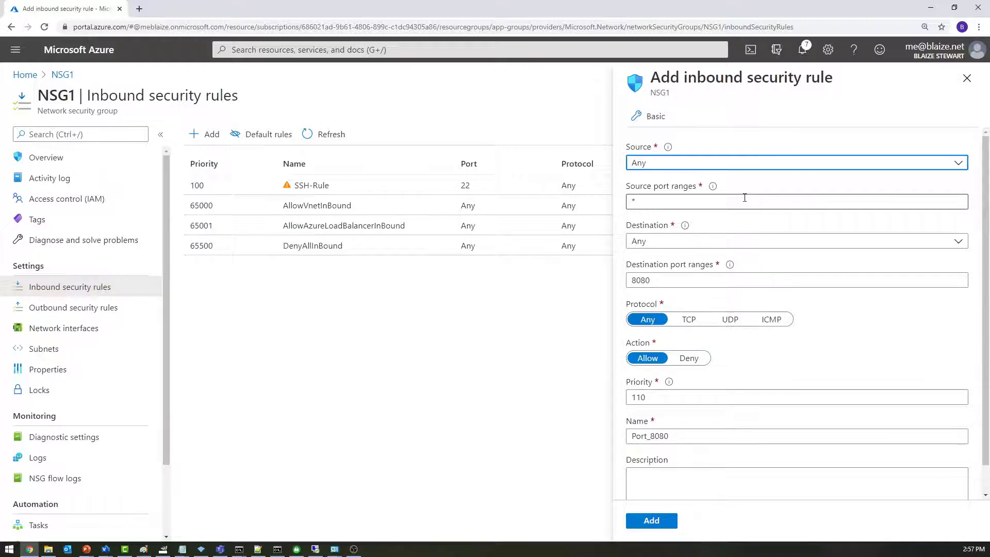
click(742, 167)
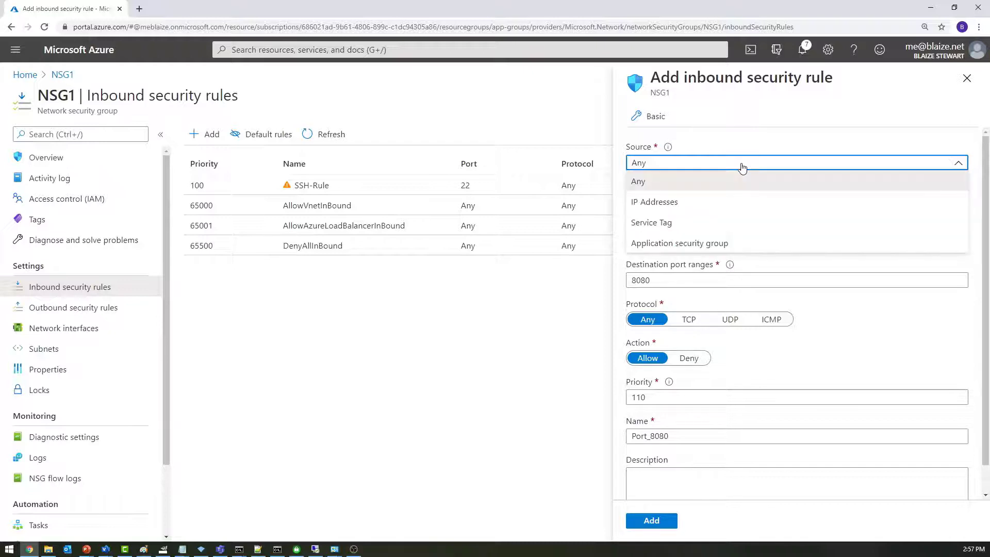
click(735, 242)
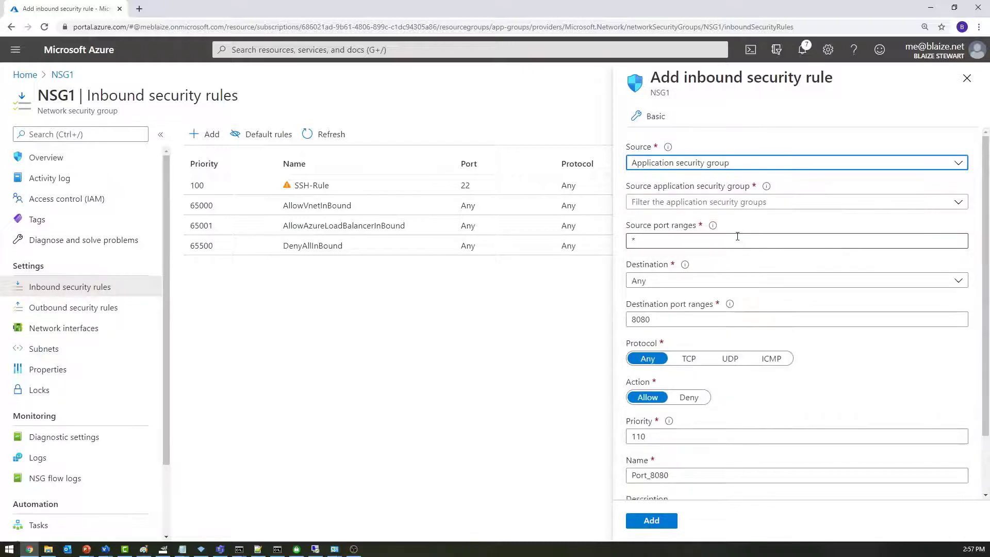
click(747, 201)
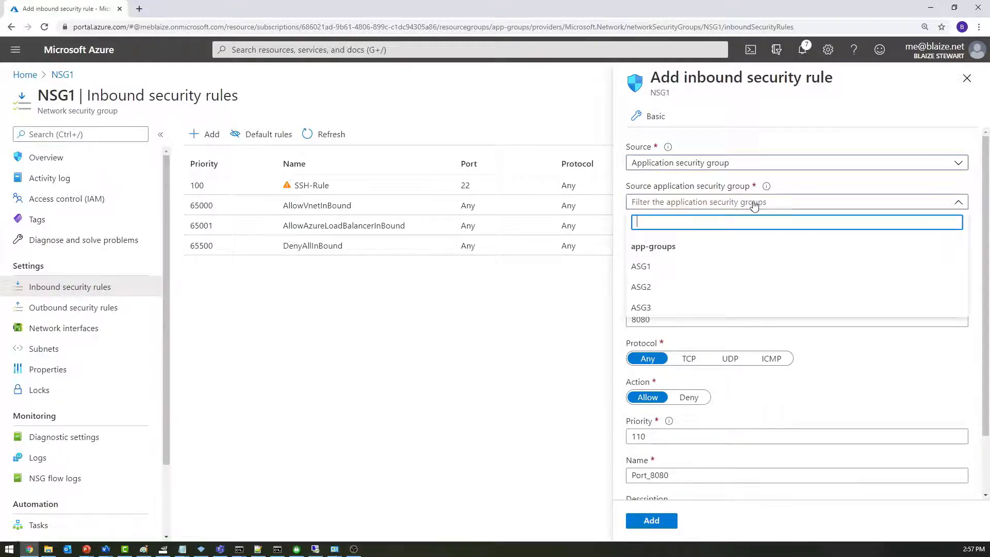
click(692, 287)
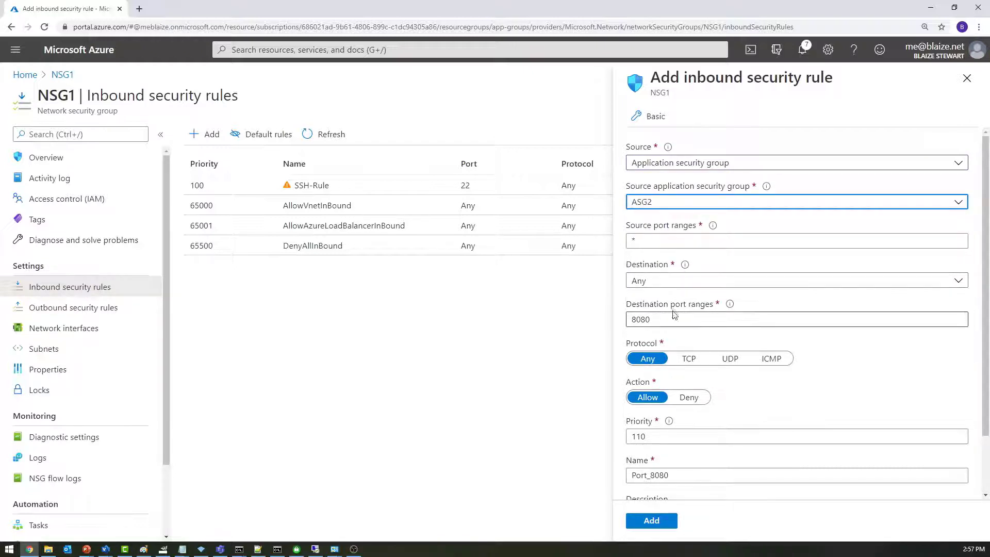
Set the rule's destination port range to * and its destination to the application security group ASG3
drag(675, 319, 614, 317)
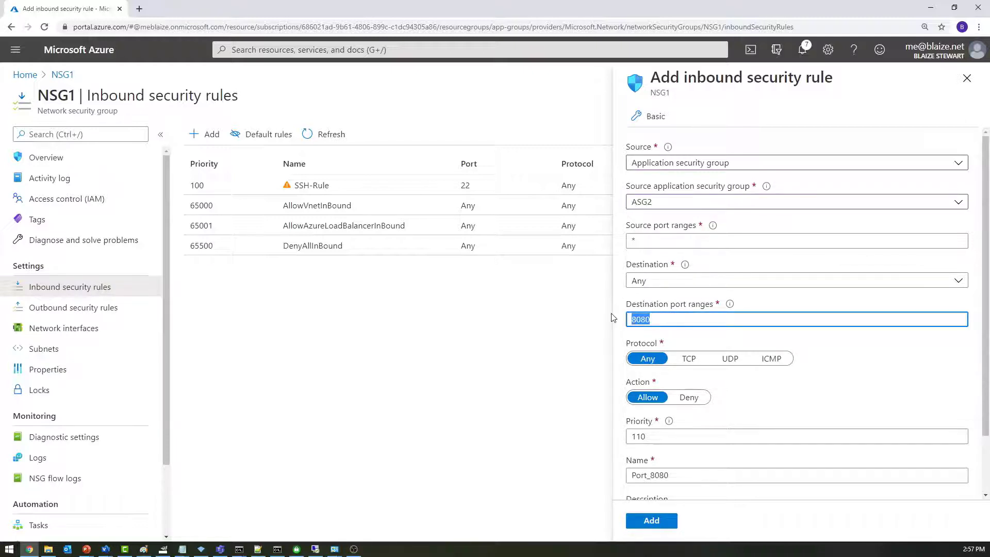
text(*)
scroll(737, 392, down, 2)
scroll(732, 361, up, 2)
click(722, 282)
click(707, 358)
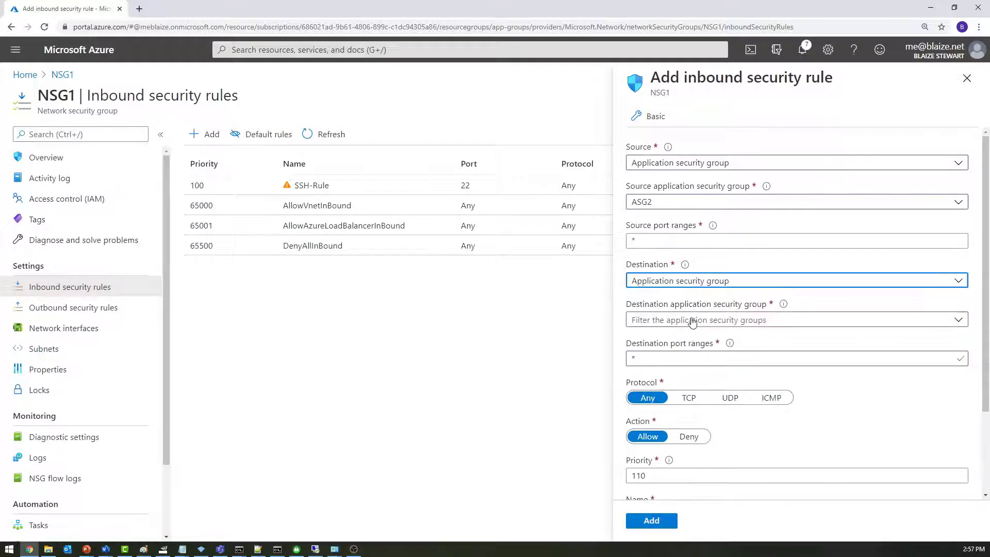
click(692, 320)
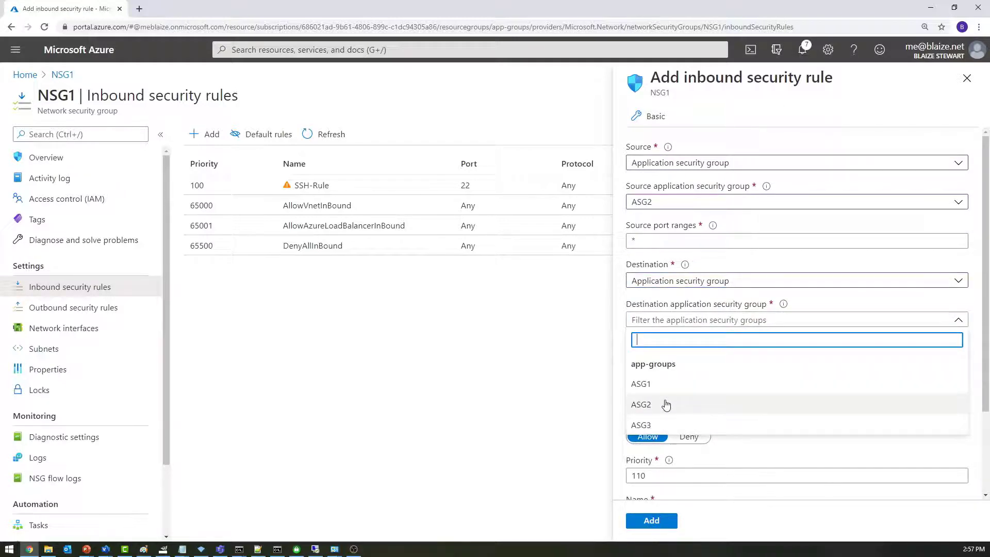
click(664, 425)
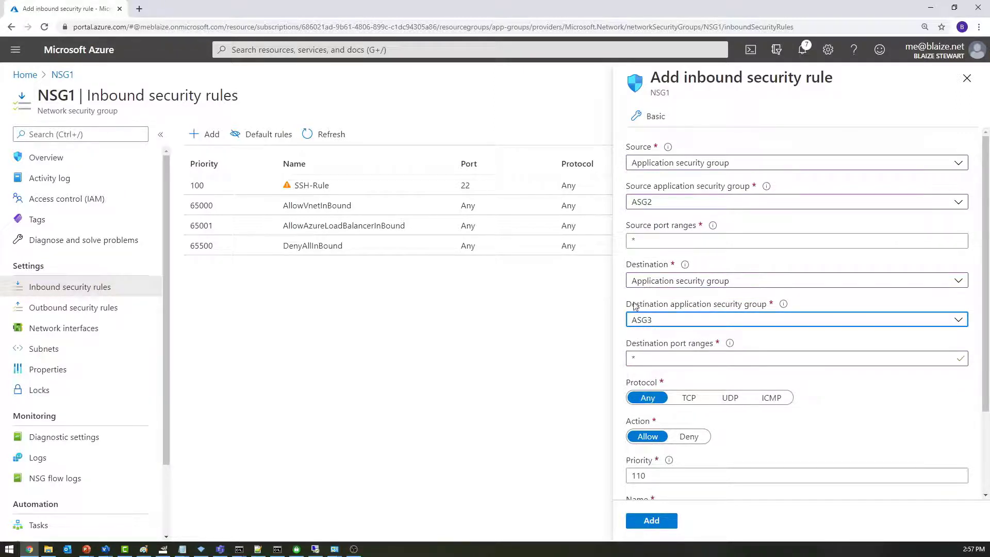
Name the rule ASG2-ASG3, add it to NSG1, and refresh the inbound rules list
scroll(660, 392, down, 2)
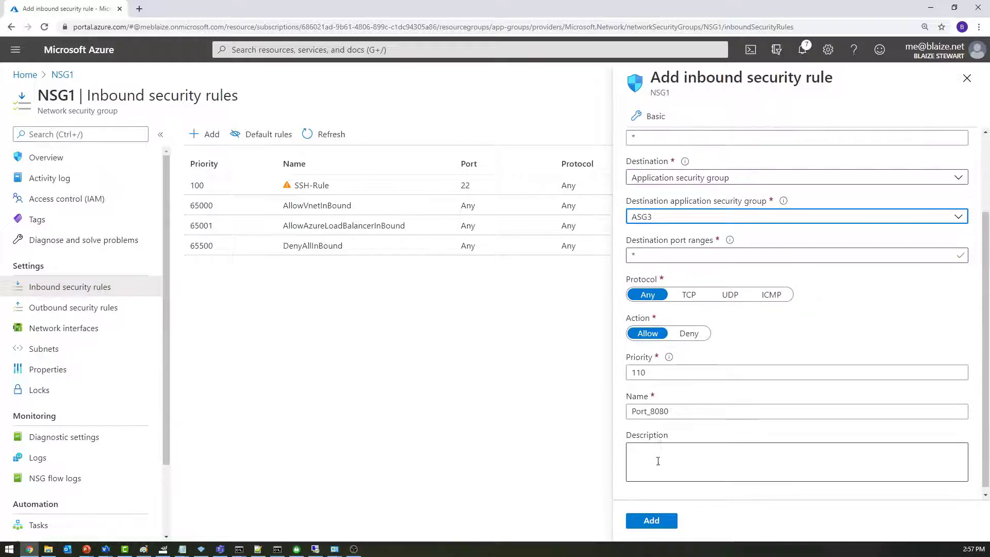
drag(686, 413, 609, 414)
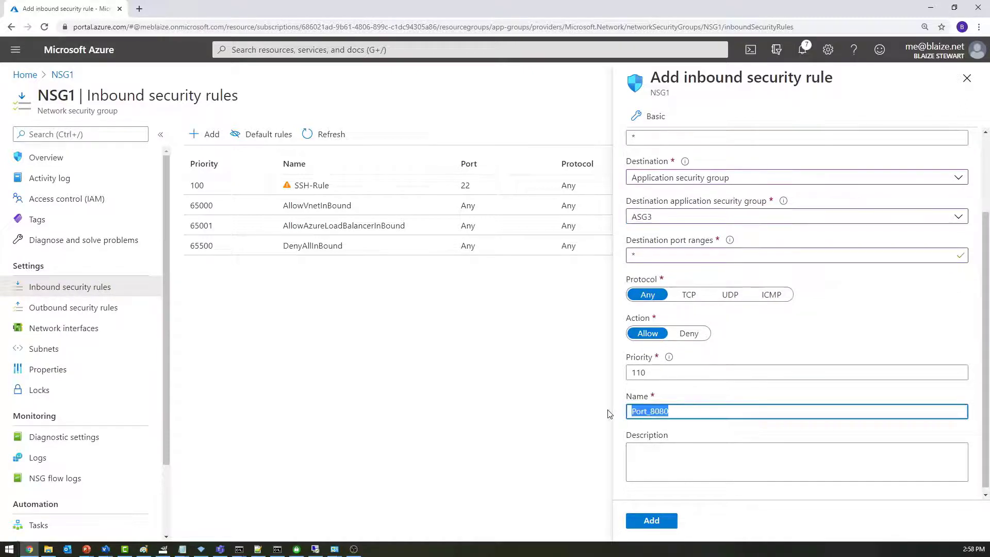
text(ASG2-ASG3)
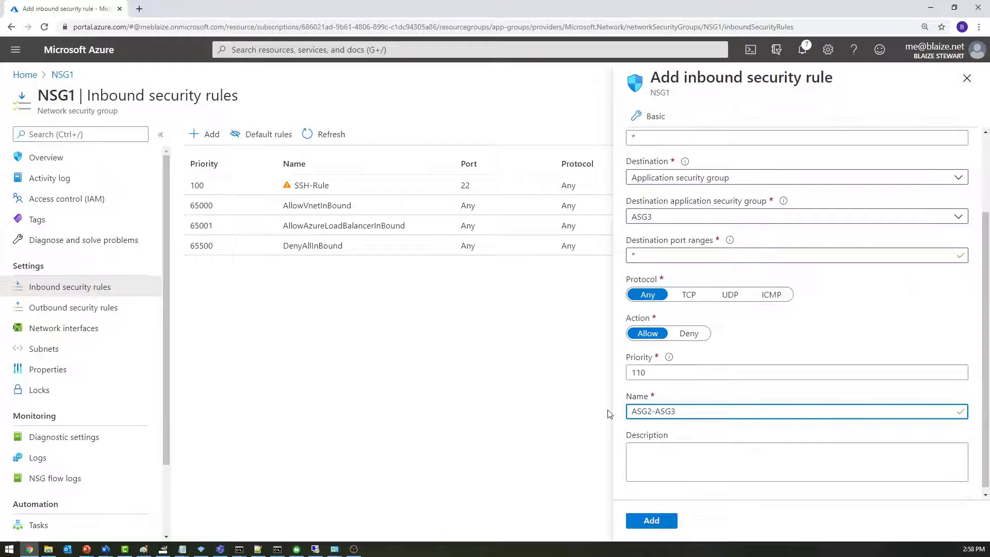
click(652, 521)
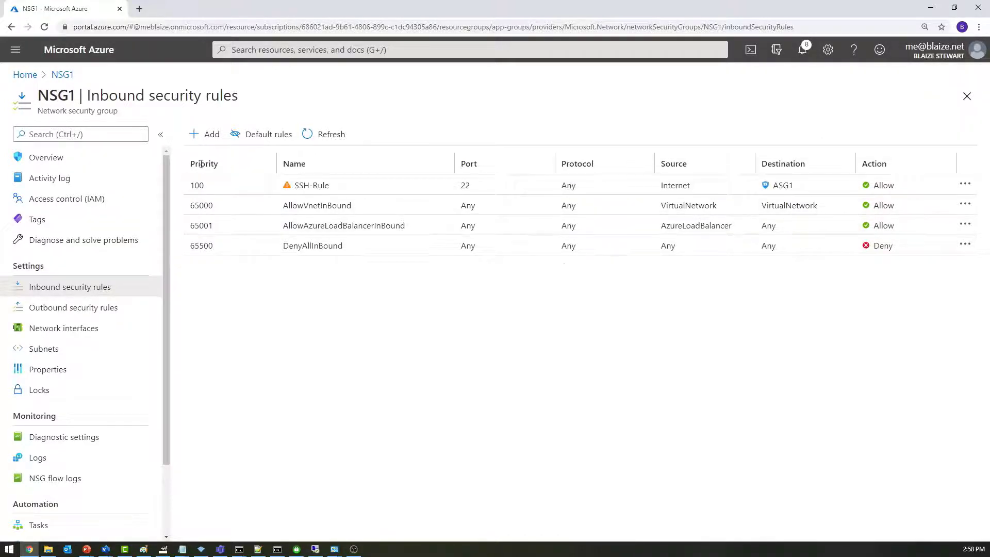
click(331, 134)
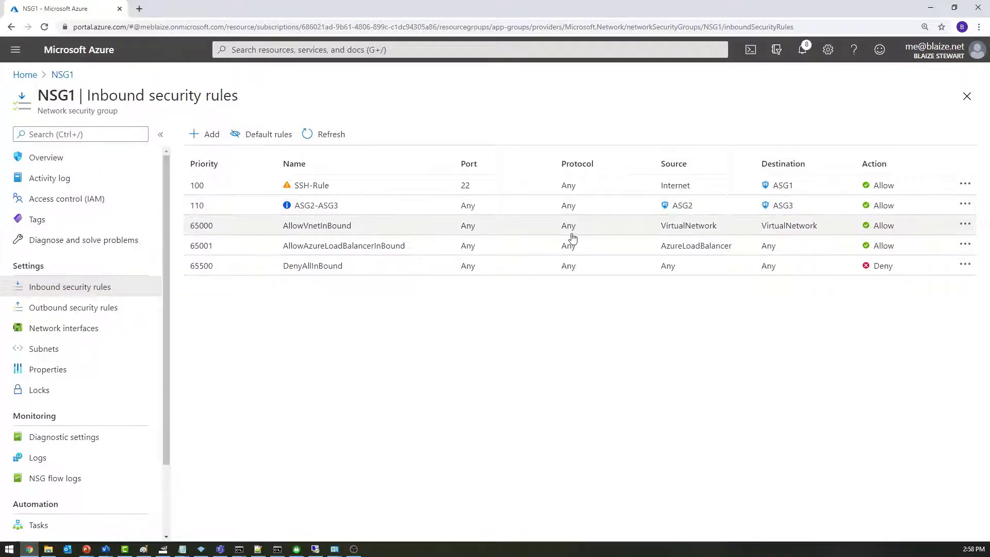
Start a further inbound rule with application security group ASG3 as destination and * as the destination port range
click(206, 137)
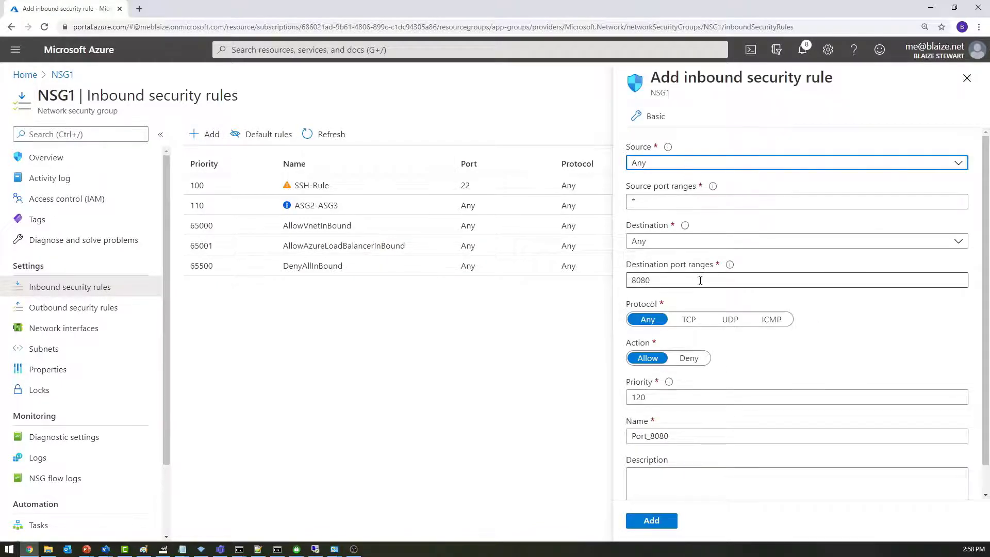
click(698, 242)
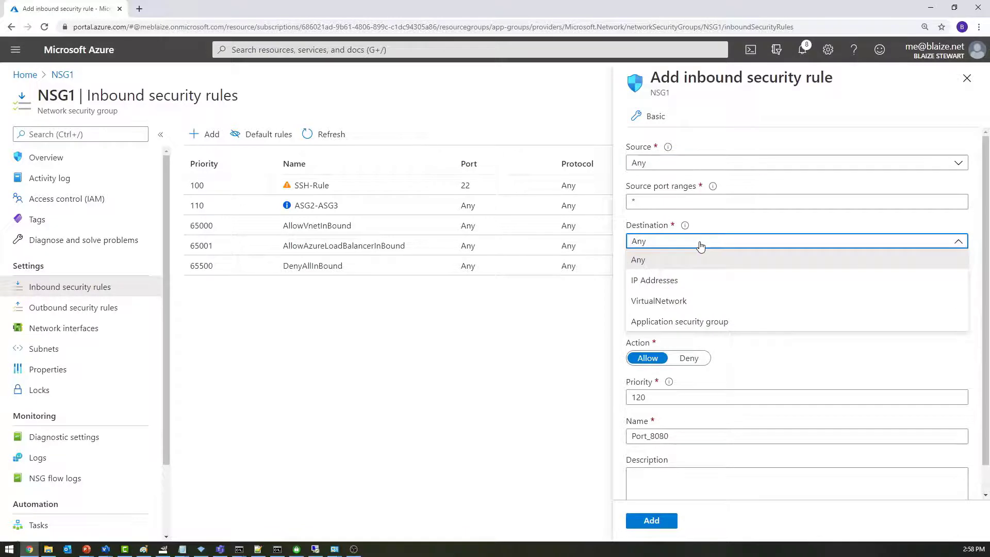
click(702, 321)
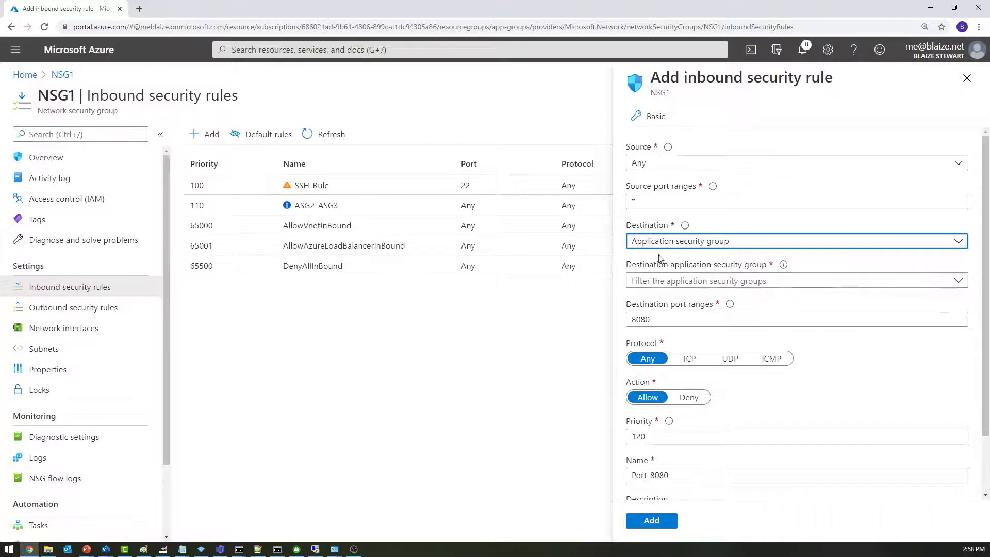
click(662, 281)
click(656, 385)
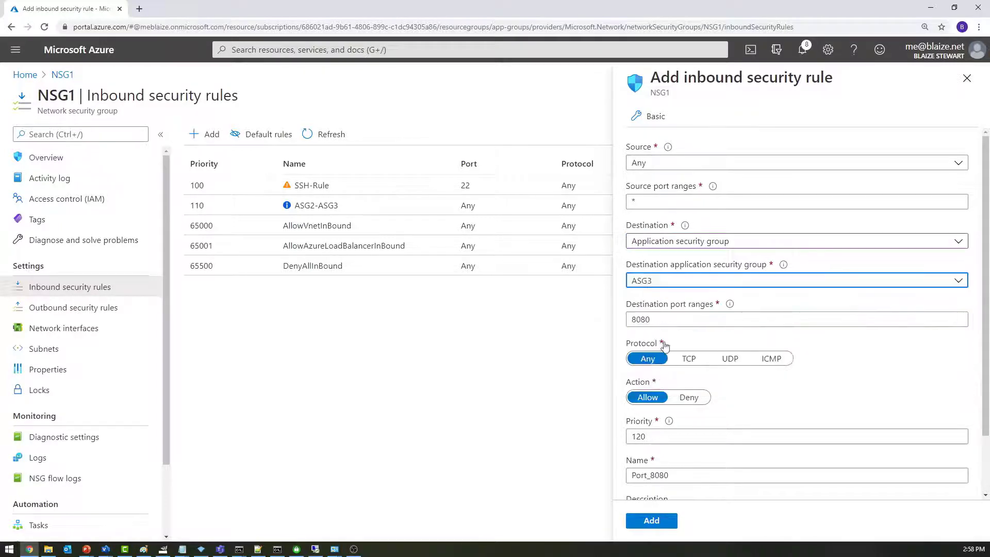
key(Tab)
text(*)
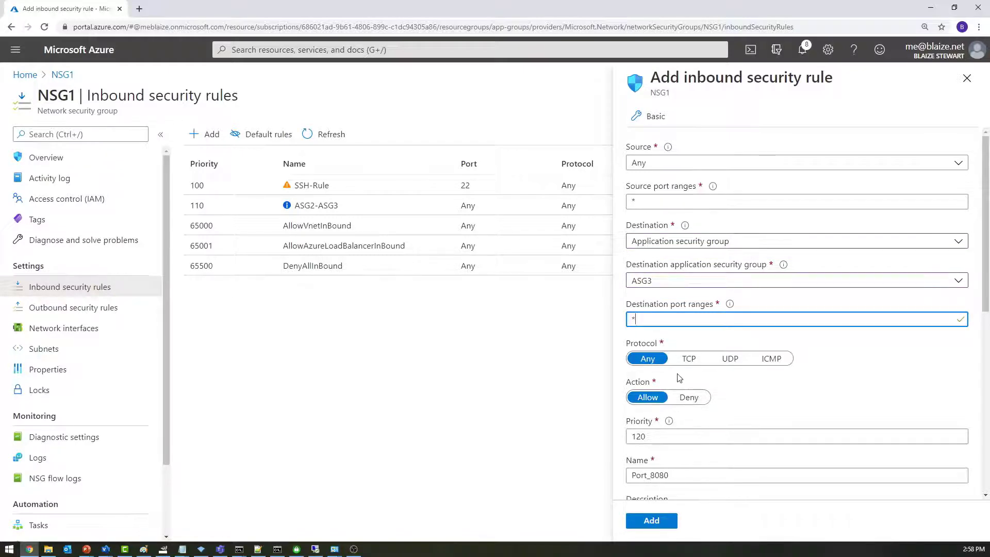
Set the rule's action to Deny and its priority to 120, add it to NSG1, and refresh the inbound rules list
click(687, 398)
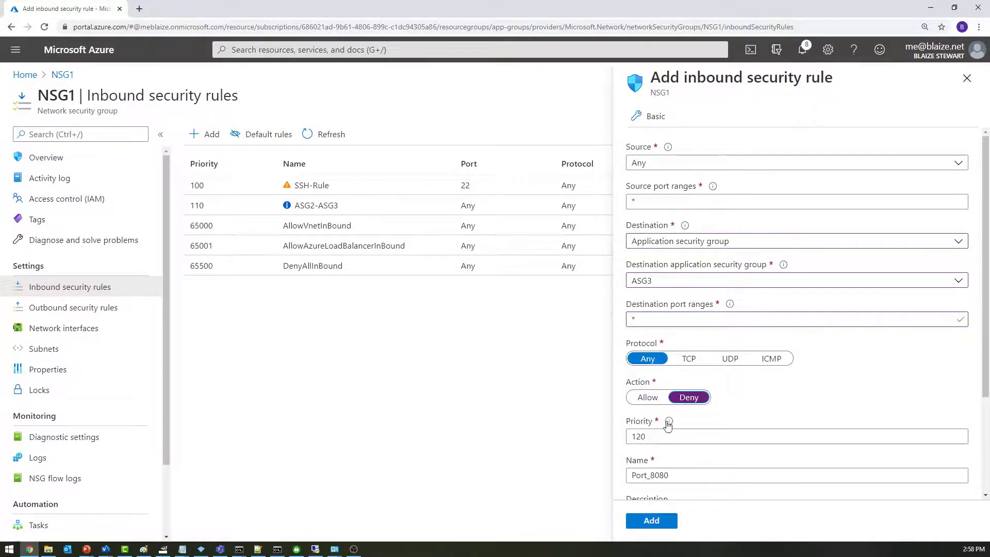
scroll(668, 422, down, 1)
drag(636, 386, 655, 385)
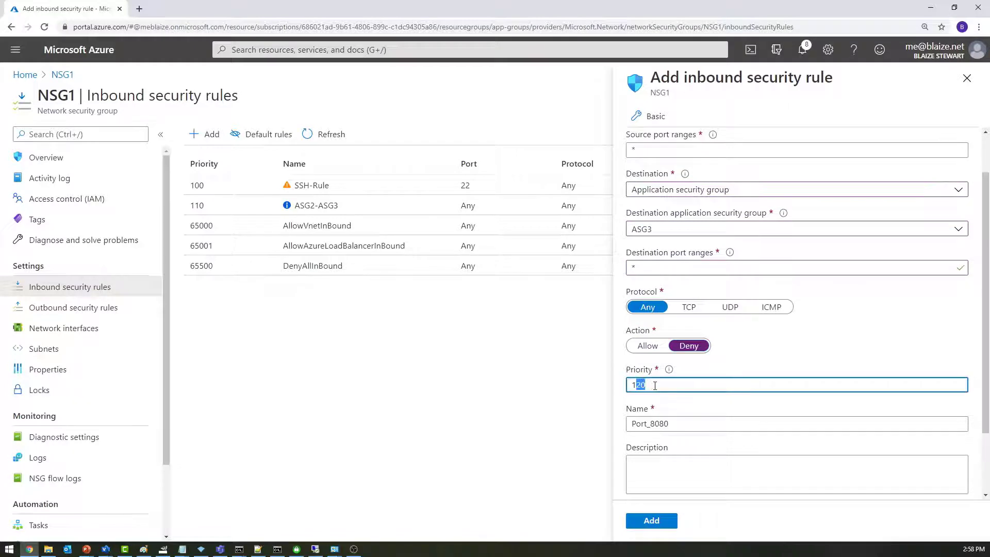
text(0)
drag(664, 384, 633, 385)
text(12)
click(651, 520)
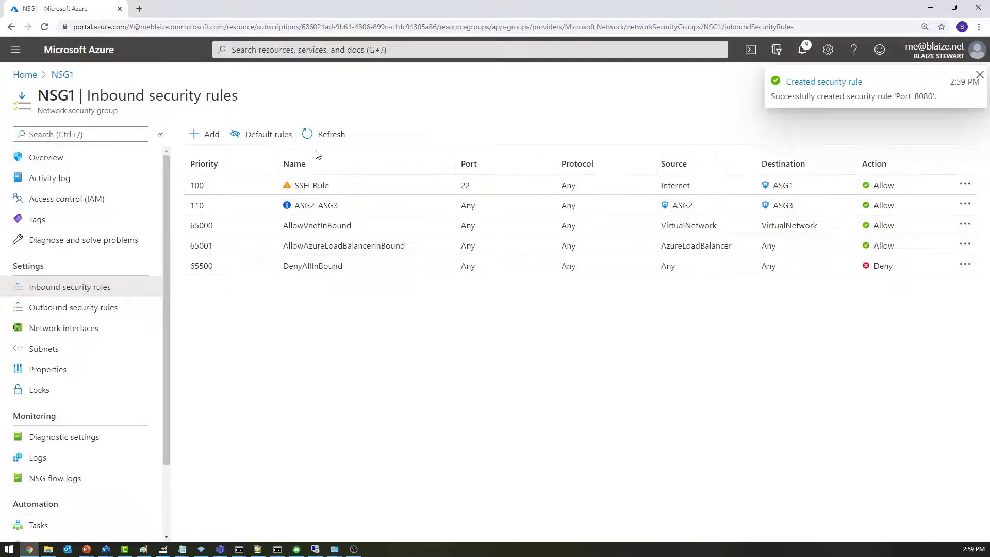
click(325, 133)
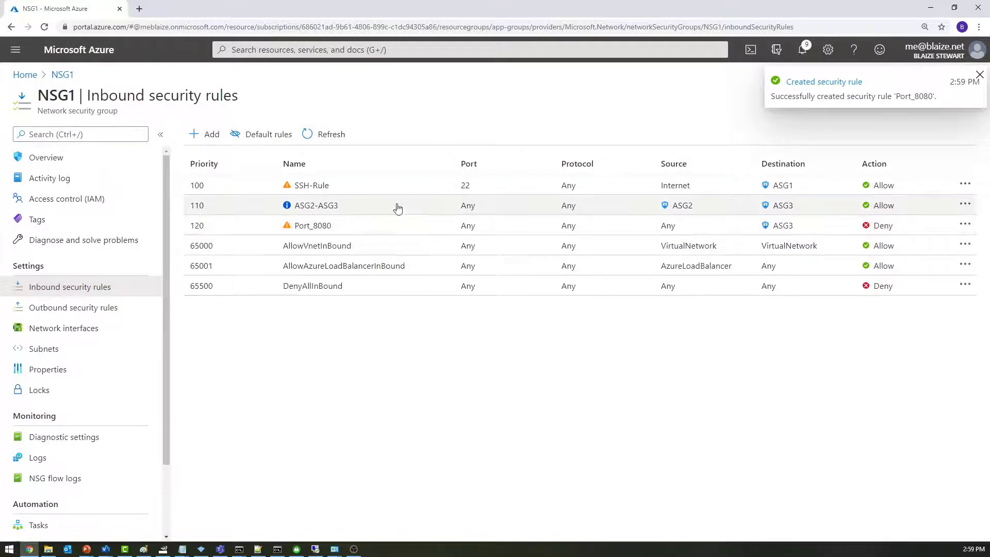
Review the settings of the Port_8080 inbound rule and delete it from NSG1
click(964, 224)
click(450, 228)
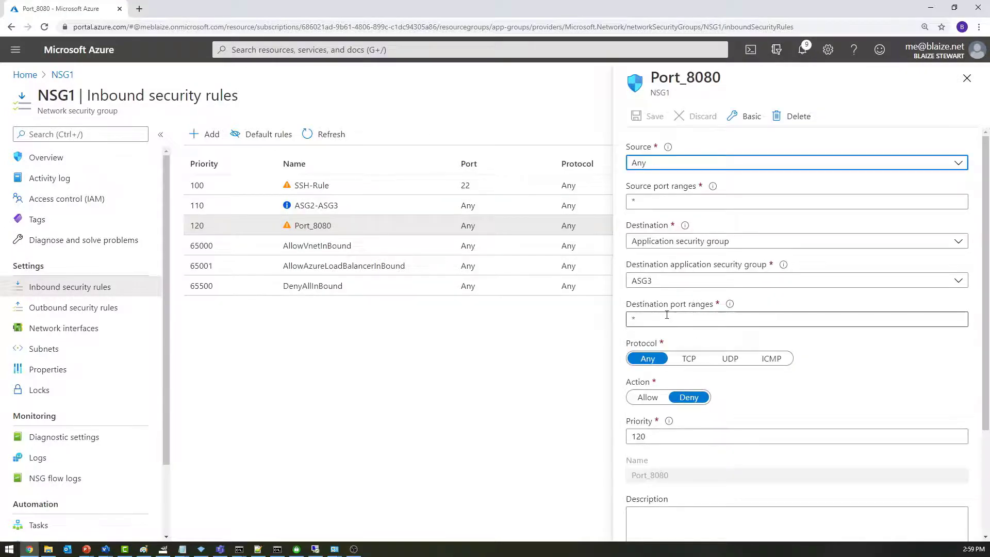
scroll(664, 316, down, 3)
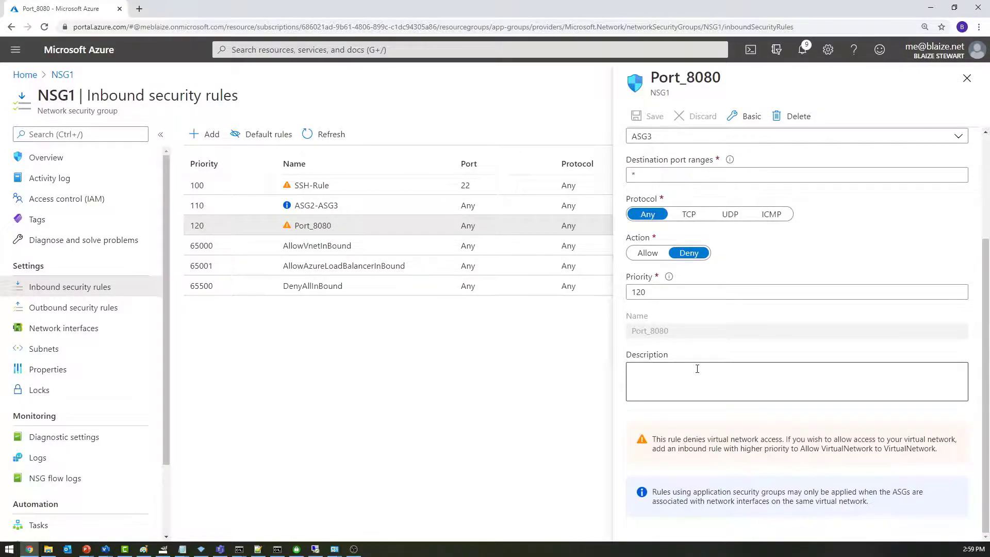
scroll(684, 320, up, 3)
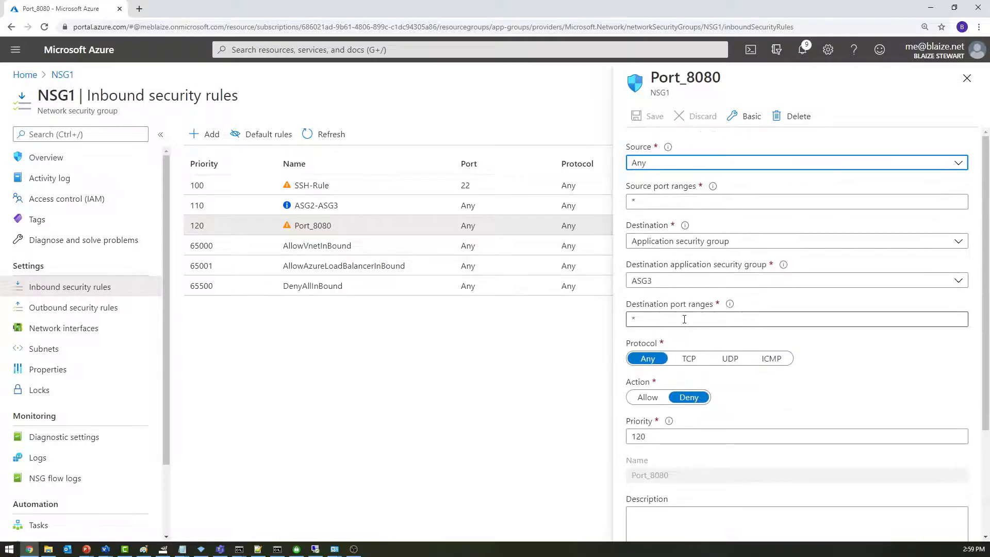
scroll(684, 319, down, 3)
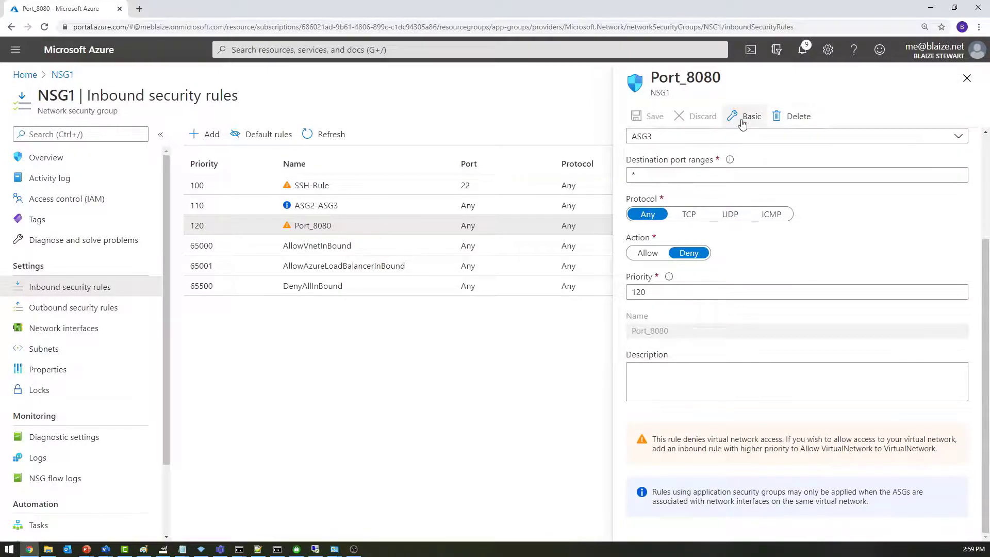
click(779, 116)
click(656, 194)
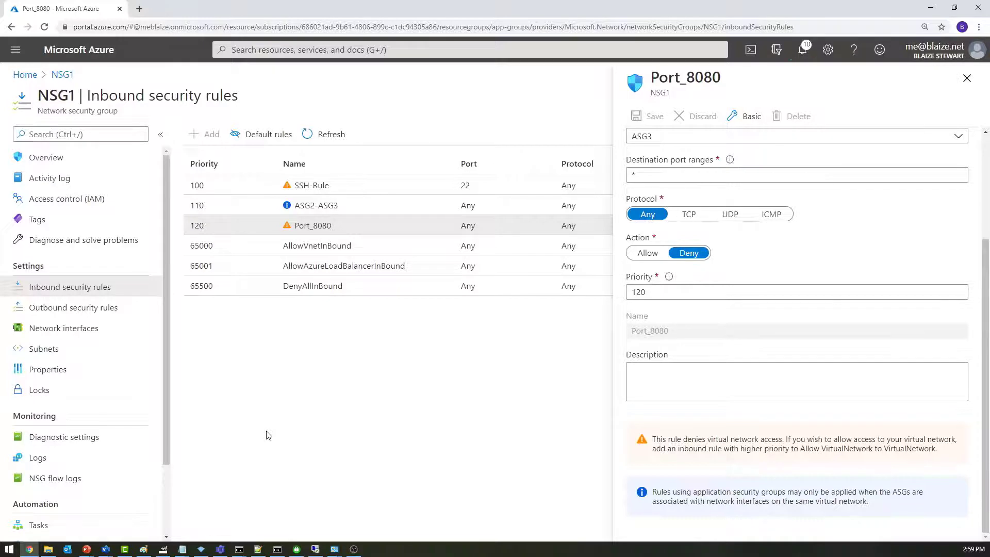
click(979, 79)
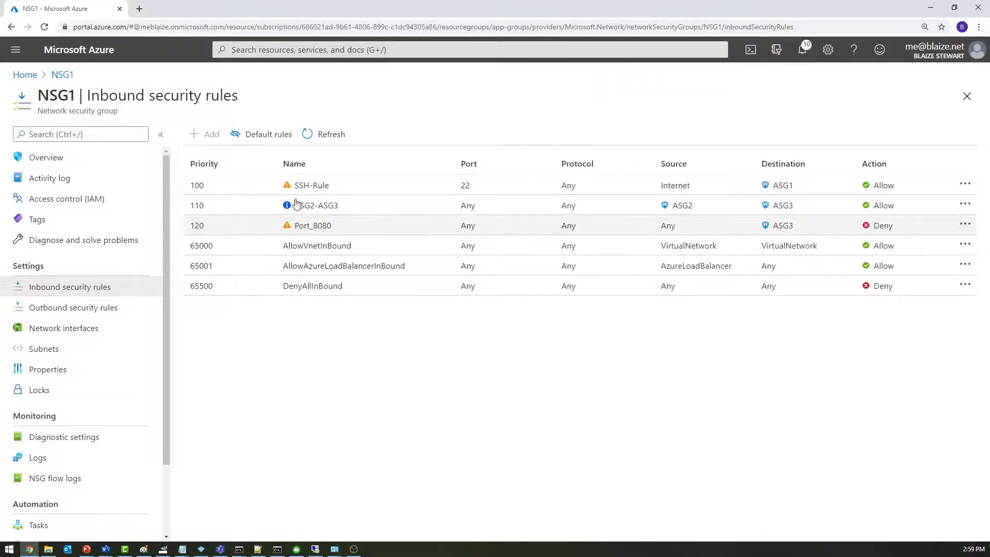
Start a new inbound rule with application security group ASG3 as destination and * as the destination port range
click(210, 136)
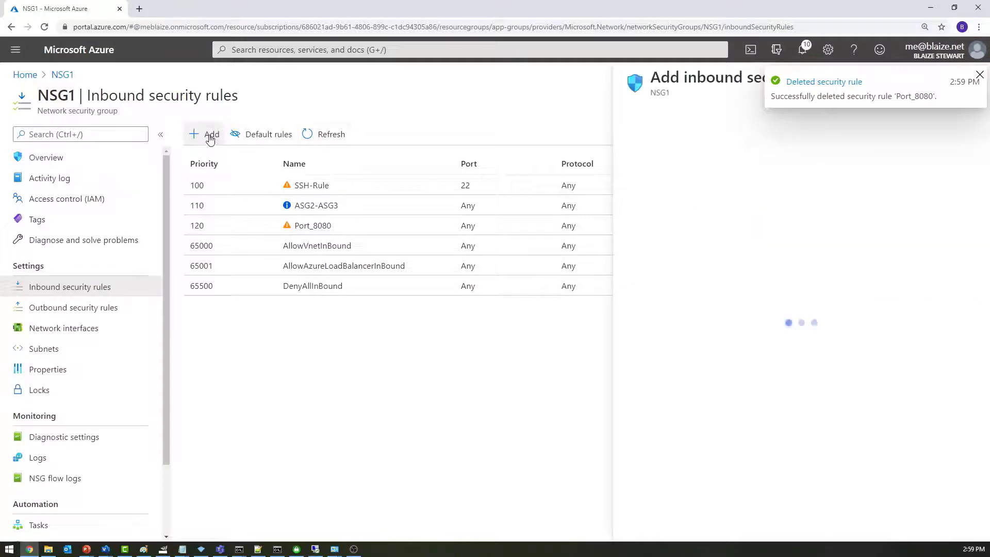
click(715, 164)
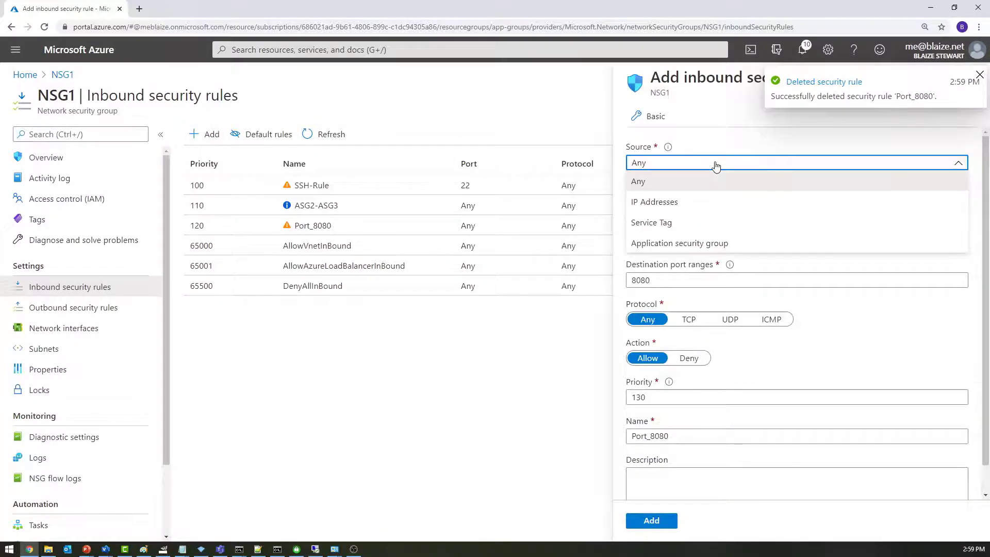
click(715, 164)
click(666, 244)
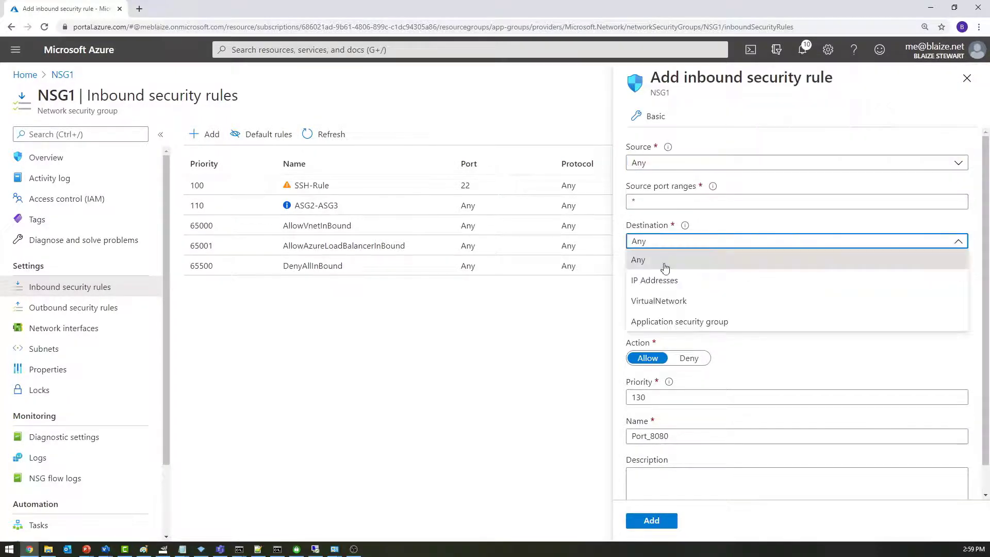
click(662, 320)
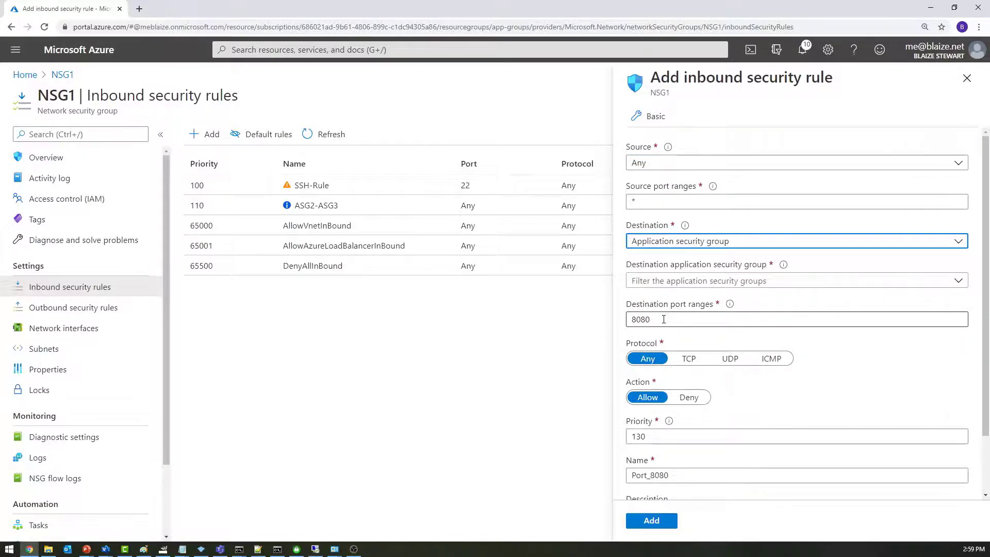
double_click(664, 319)
text(*)
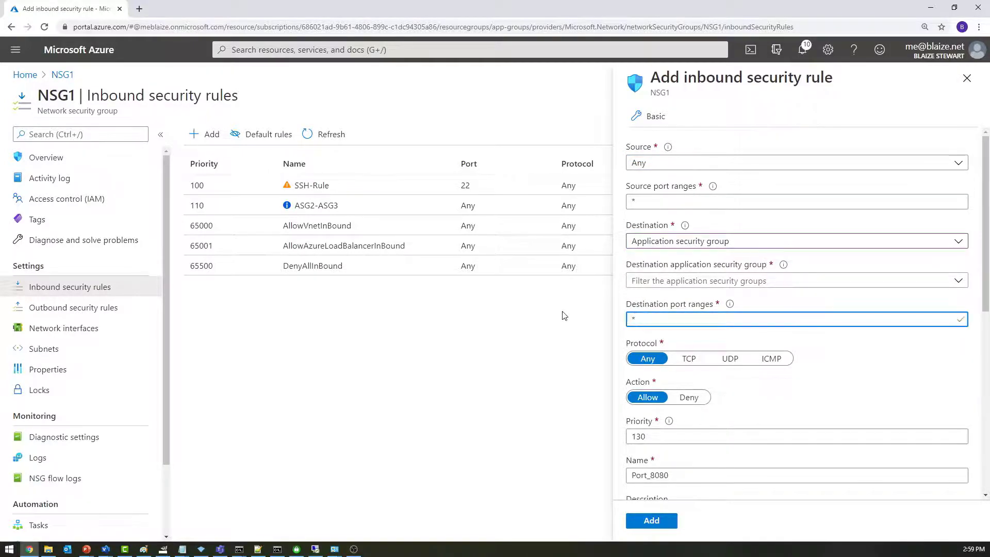
click(635, 281)
click(655, 386)
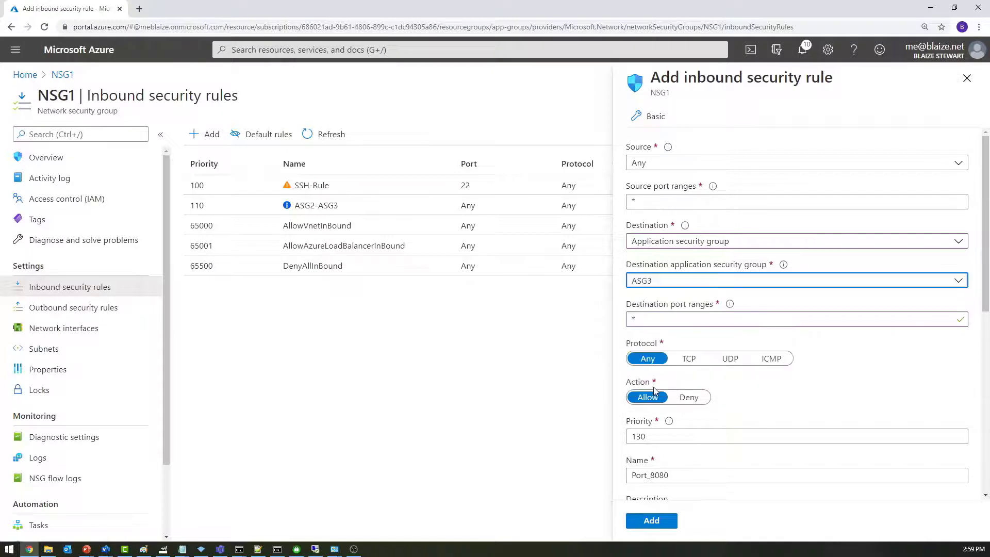
Set the rule's priority to 120, name it Block-ASG3-Inbound, and add it to NSG1
scroll(647, 280, down, 2)
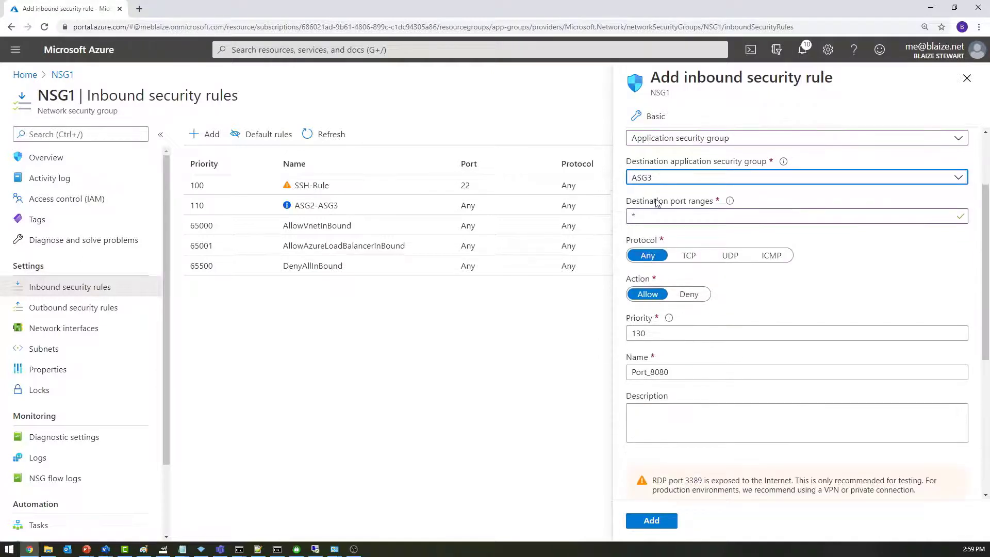
click(657, 335)
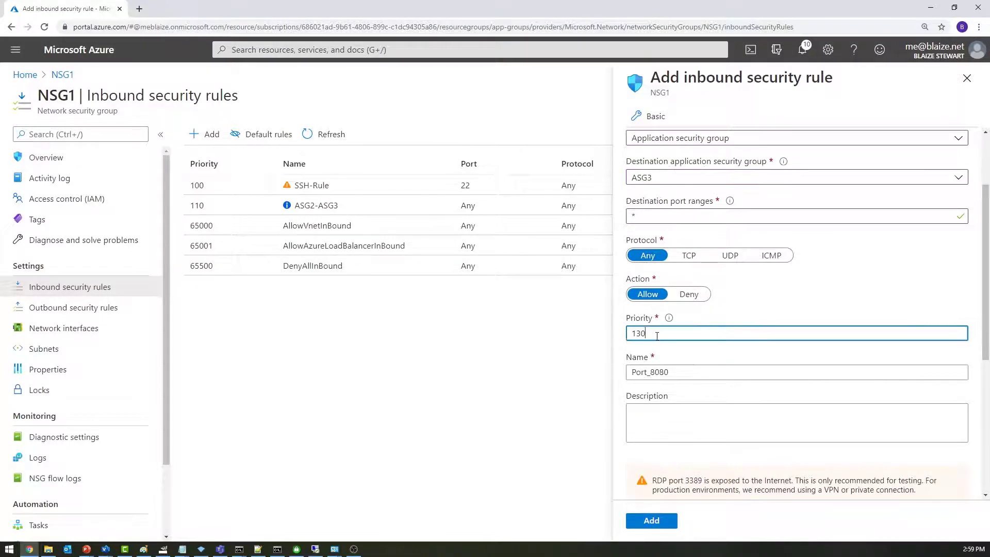
drag(657, 335, 622, 338)
text(120)
key(Tab)
text(Bloc)
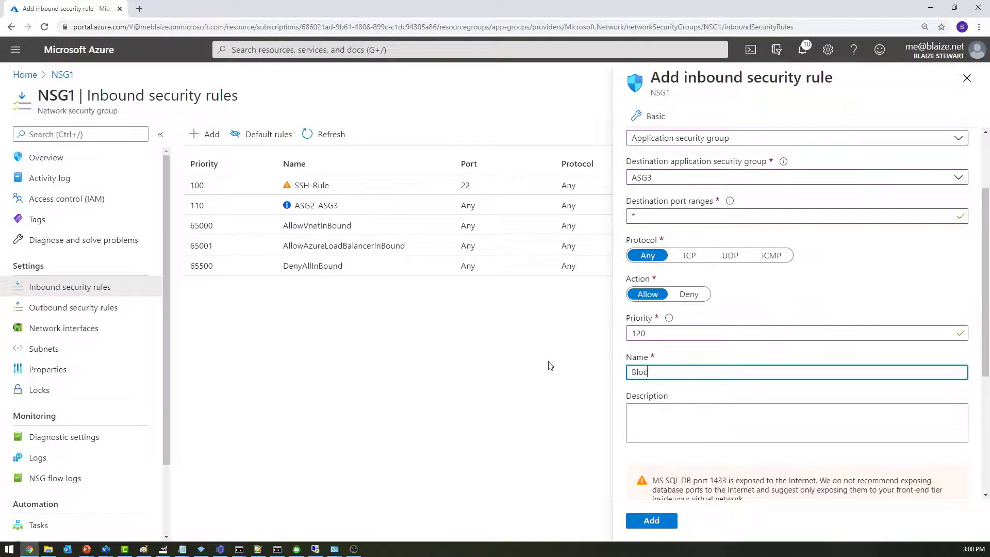
text(k-ASG-I)
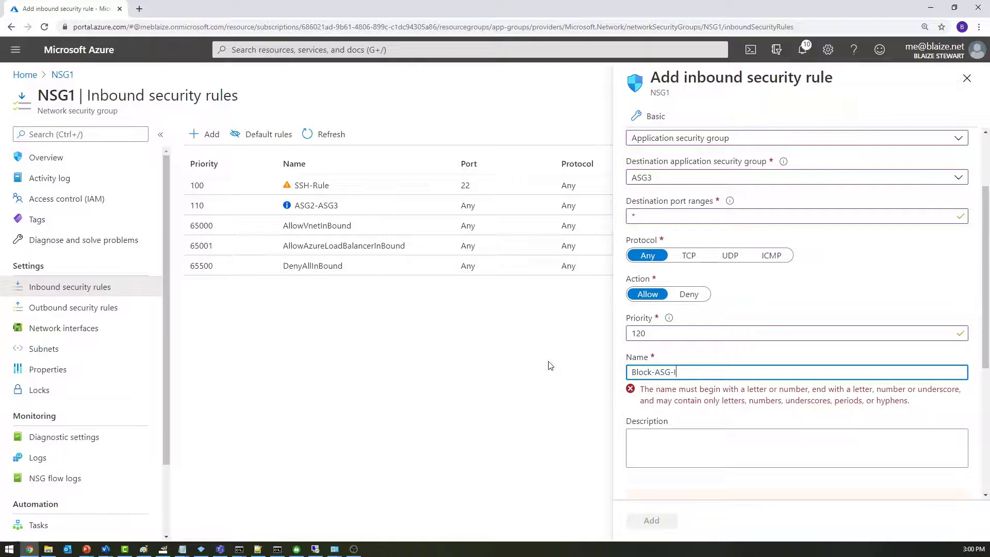
key(BackSpace)
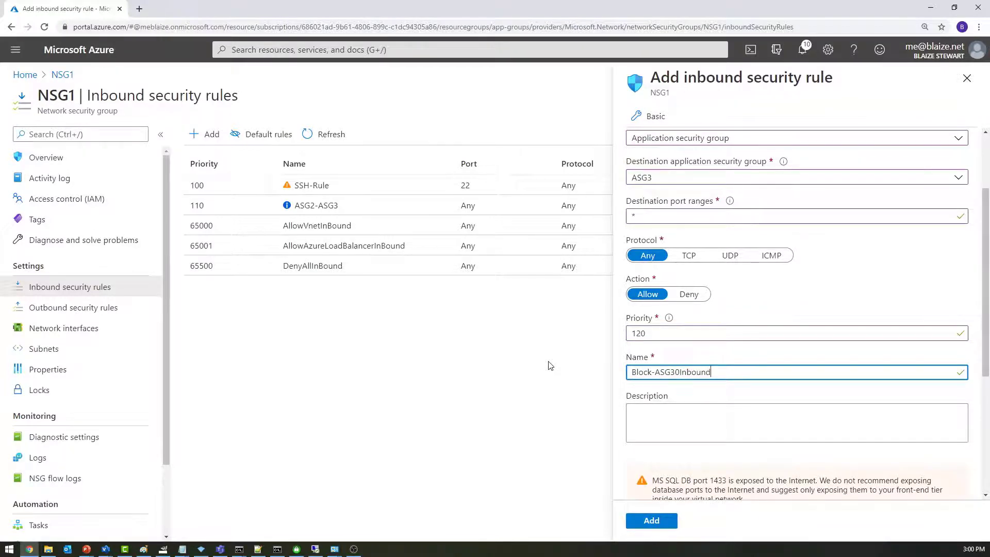
key(BackSpace)
text(-)
click(652, 522)
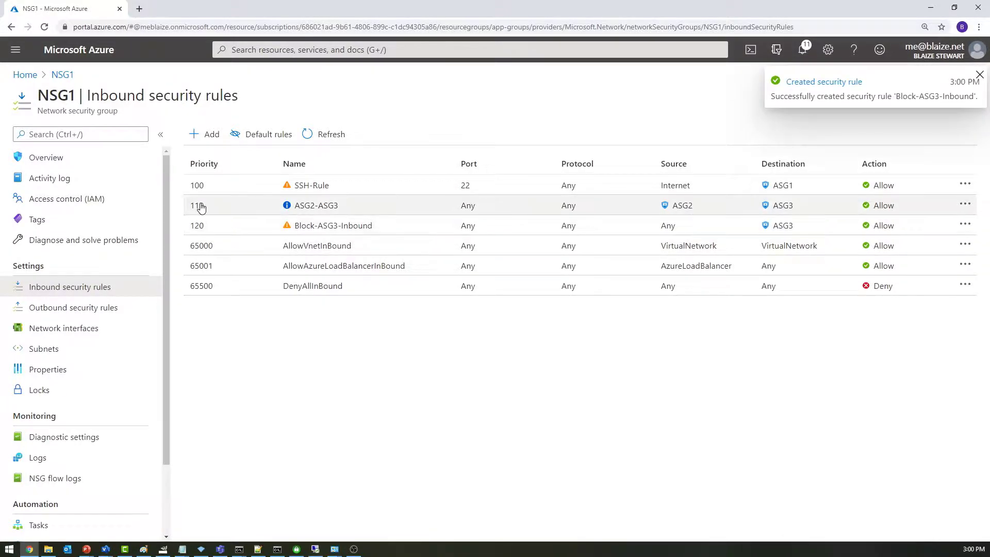
Compare the priority, source, destination and action of the ASG2-ASG3 and Block-ASG3-Inbound rules in the list
drag(304, 206, 319, 206)
drag(197, 207, 922, 208)
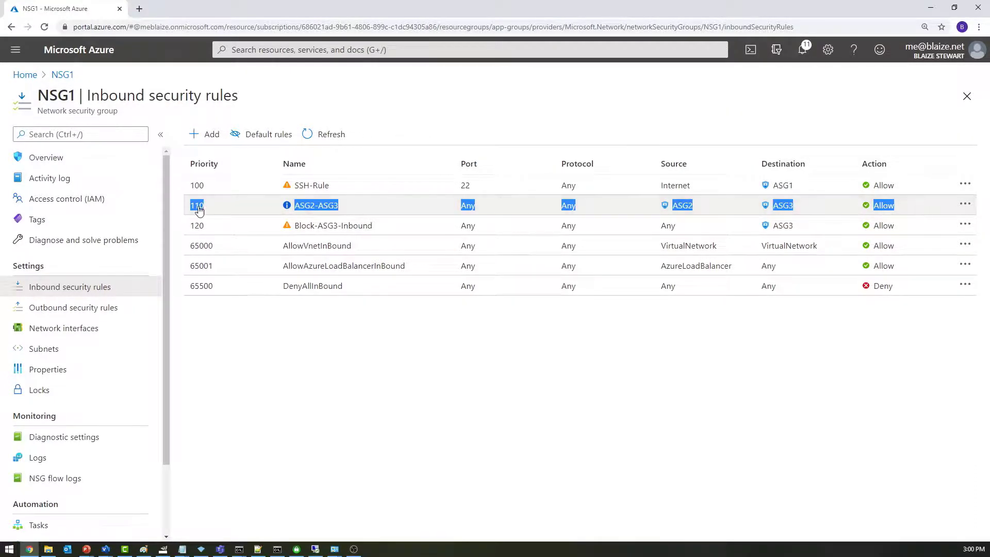
drag(186, 223, 378, 227)
drag(279, 227, 891, 225)
click(377, 337)
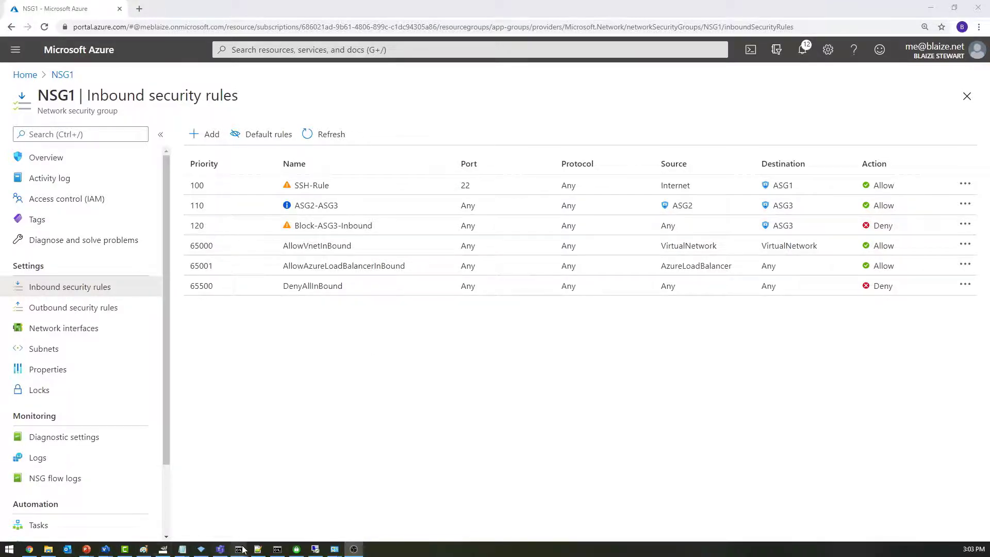
Switch to the vm1 terminal session and test connectivity to 10.0.1.6 with ping, stopping it after a while
click(340, 496)
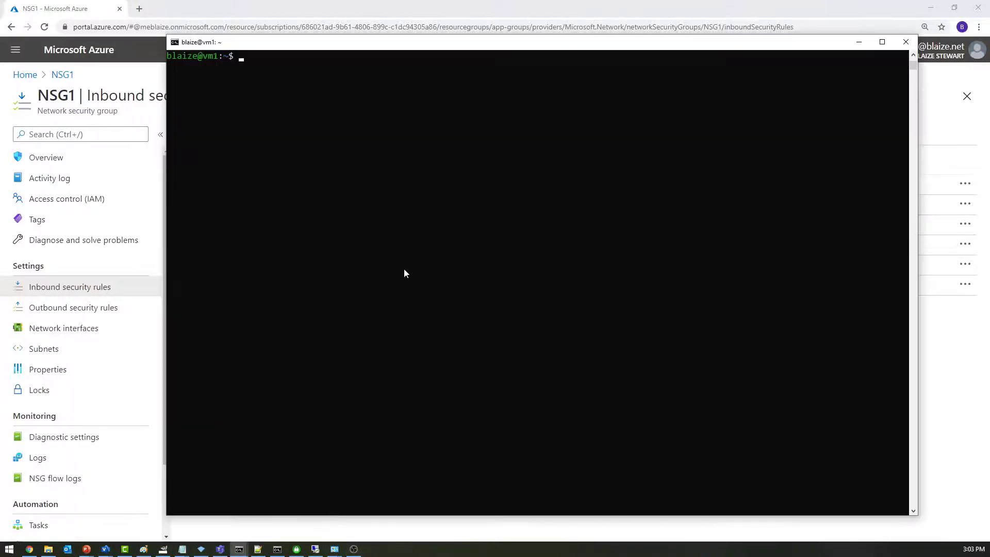
text(pinmg)
key(BackSpace)
text(g 10.0.1.6)
key(Return)
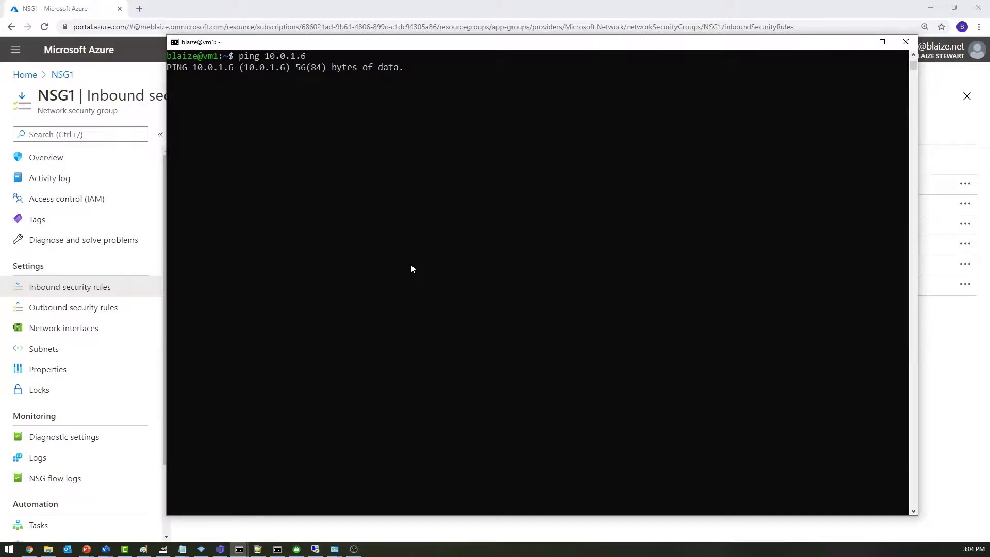
key(ctrl+c)
Ping 10.0.1.5 from vm1 and stop the ping after several packets
key(Up)
key(BackSpace)
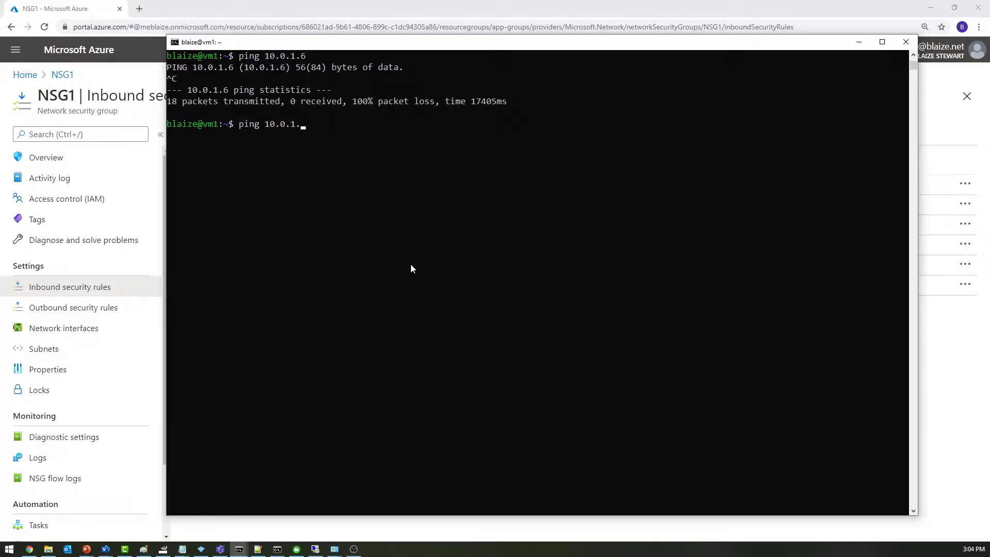
text(5)
key(Return)
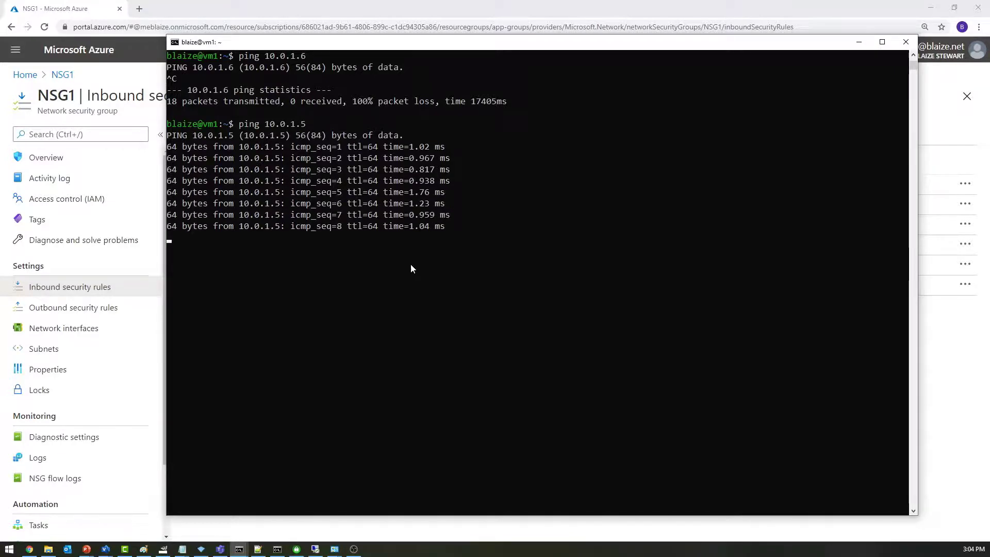
key(ctrl+c)
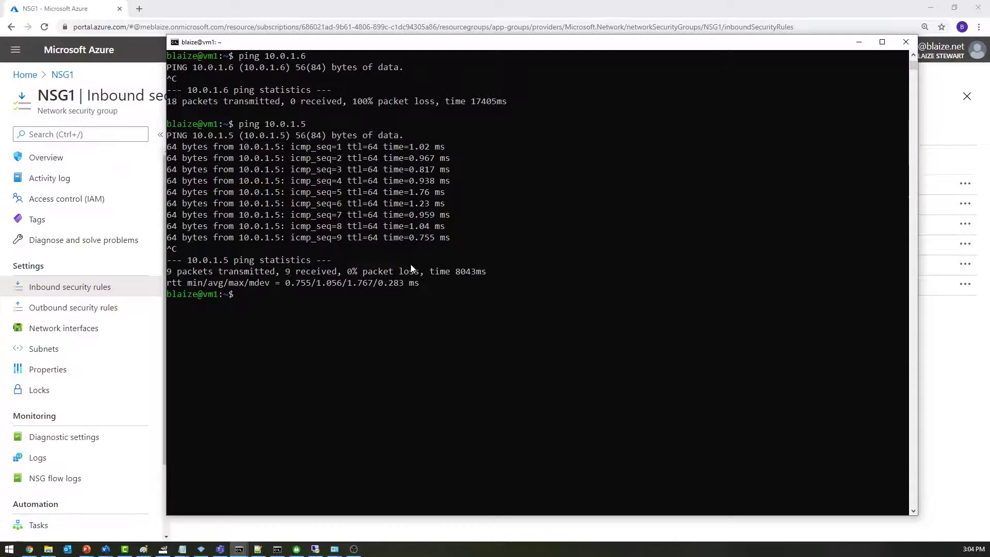
Connect from vm1 to 10.0.1.5 over SSH, accept the host key, and sign in with the account password
text(ssh blaize@10.0.1.5)
key(Return)
text(yes)
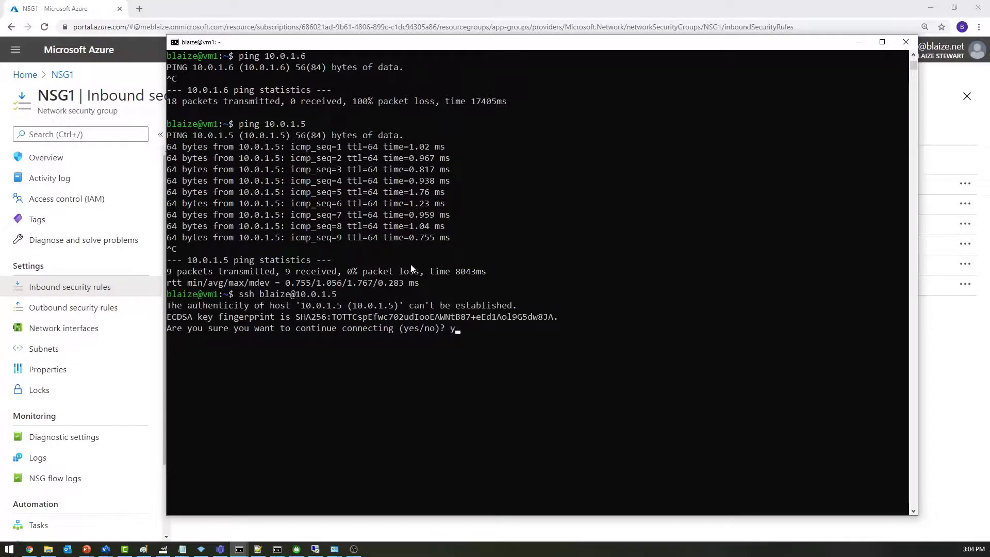
key(Return)
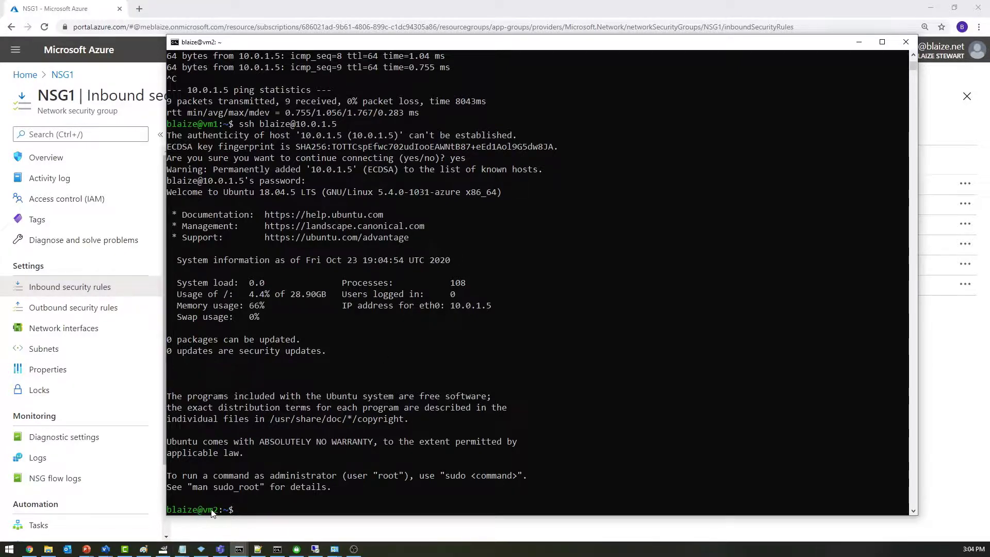
Enlarge the terminal text, reposition the window, and ping 10.0.1.6 from vm2
ctrl+scroll(376, 478, up, 1)
scroll(376, 477, down, 3)
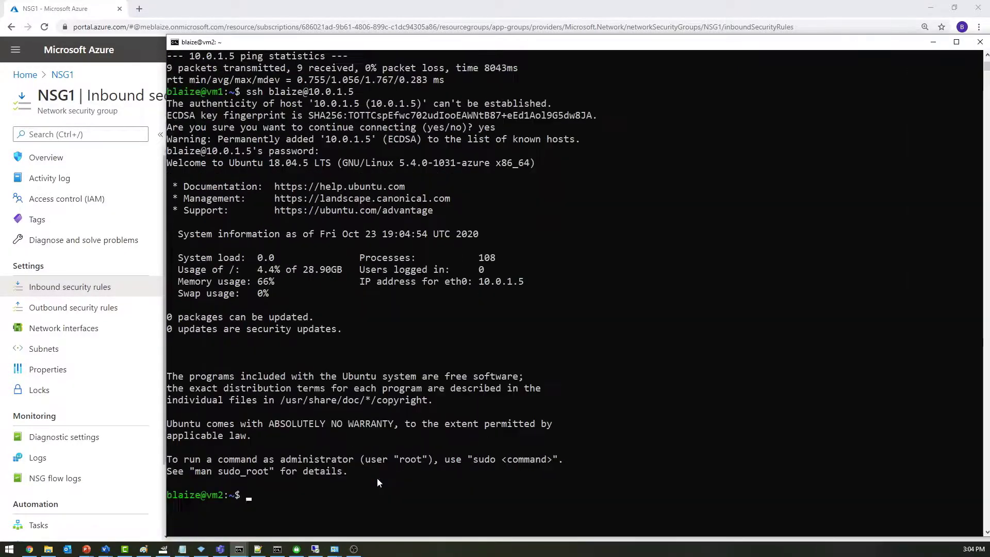
drag(629, 43, 551, 21)
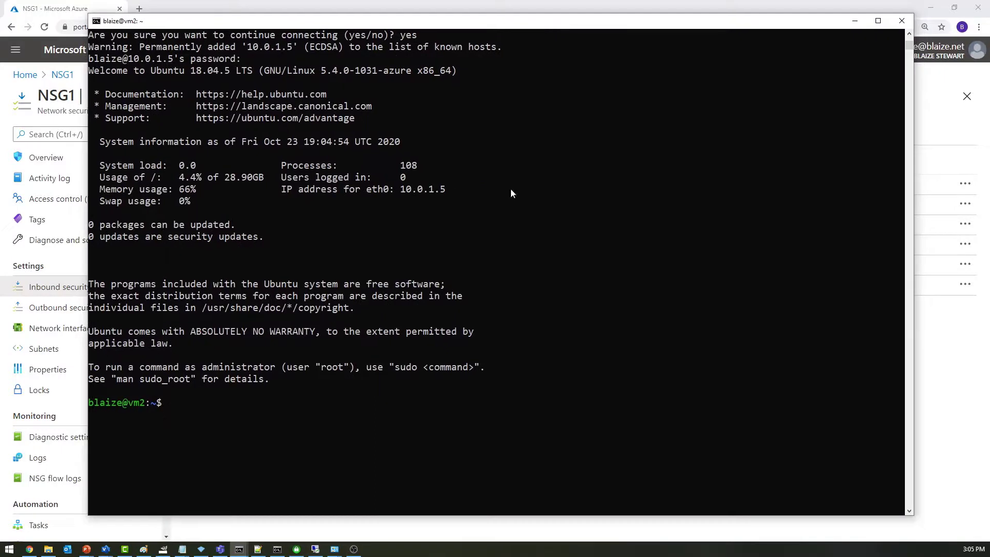
text(pinmg)
key(BackSpace)
key(BackSpace)
key(BackSpace)
text(g 10.0.1.6)
key(Return)
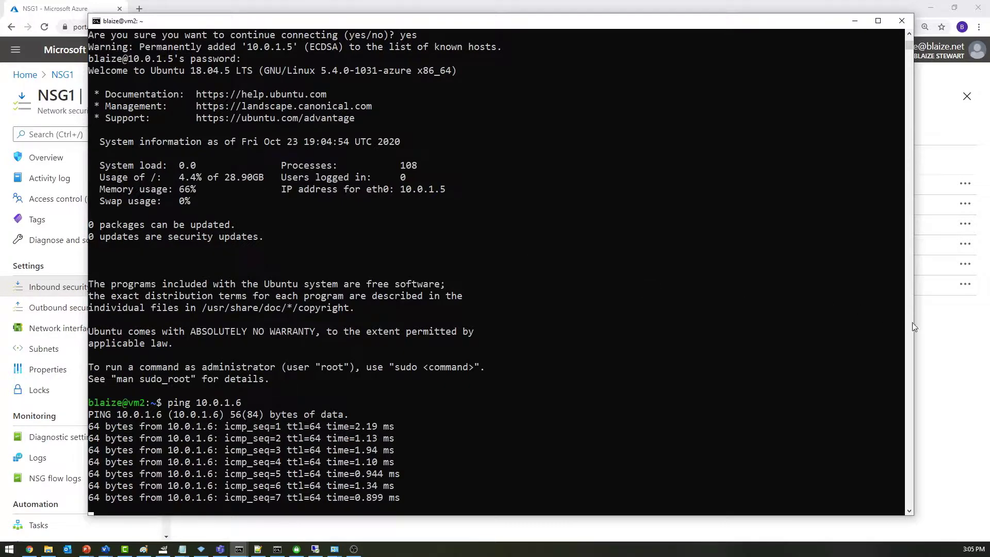
Return to the Azure portal and examine the ASG2-ASG3 rule in NSG1's inbound rules list
click(941, 332)
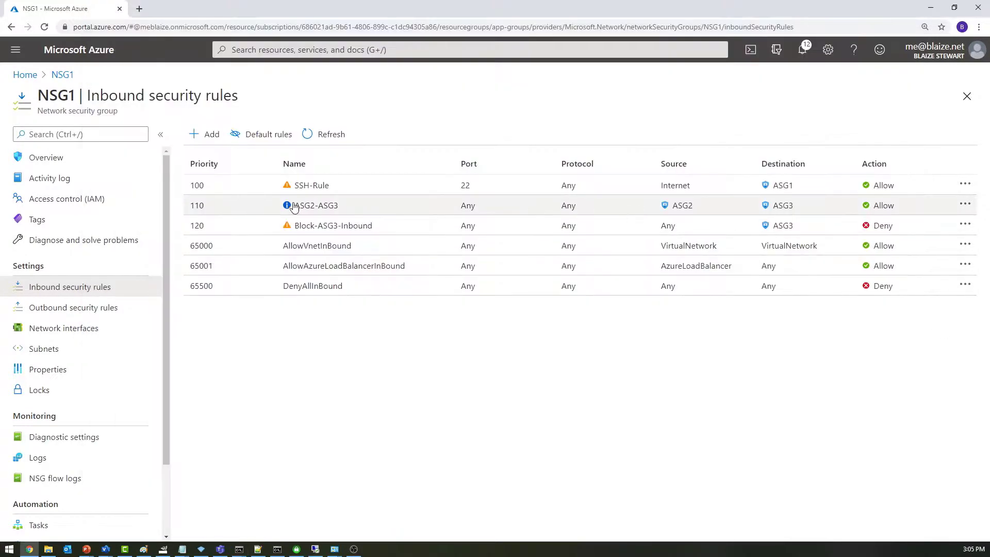
drag(191, 204, 895, 210)
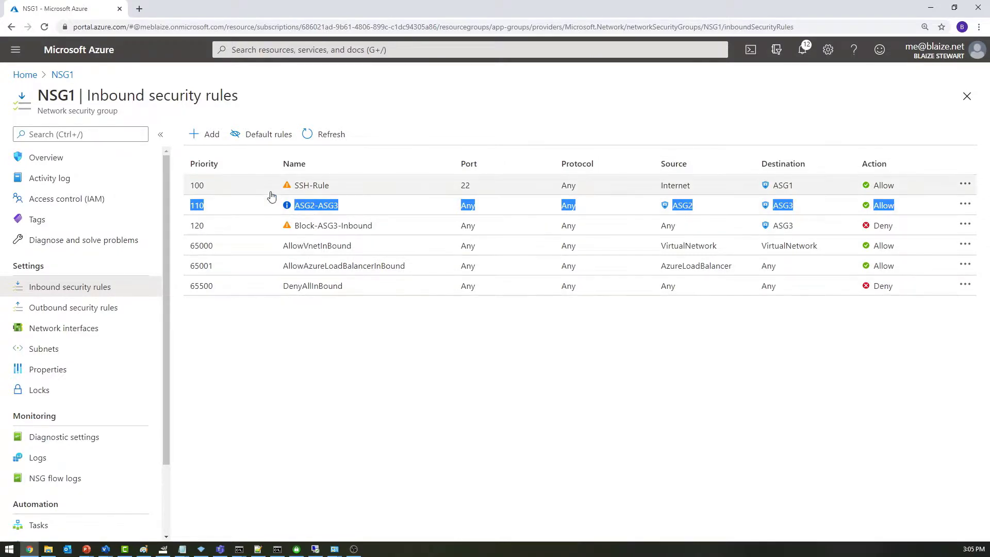
click(329, 353)
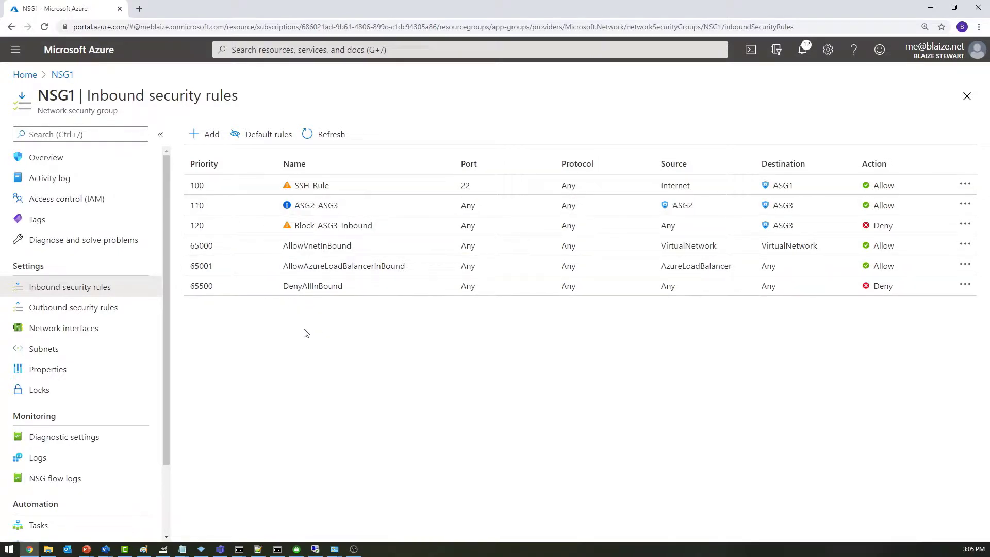